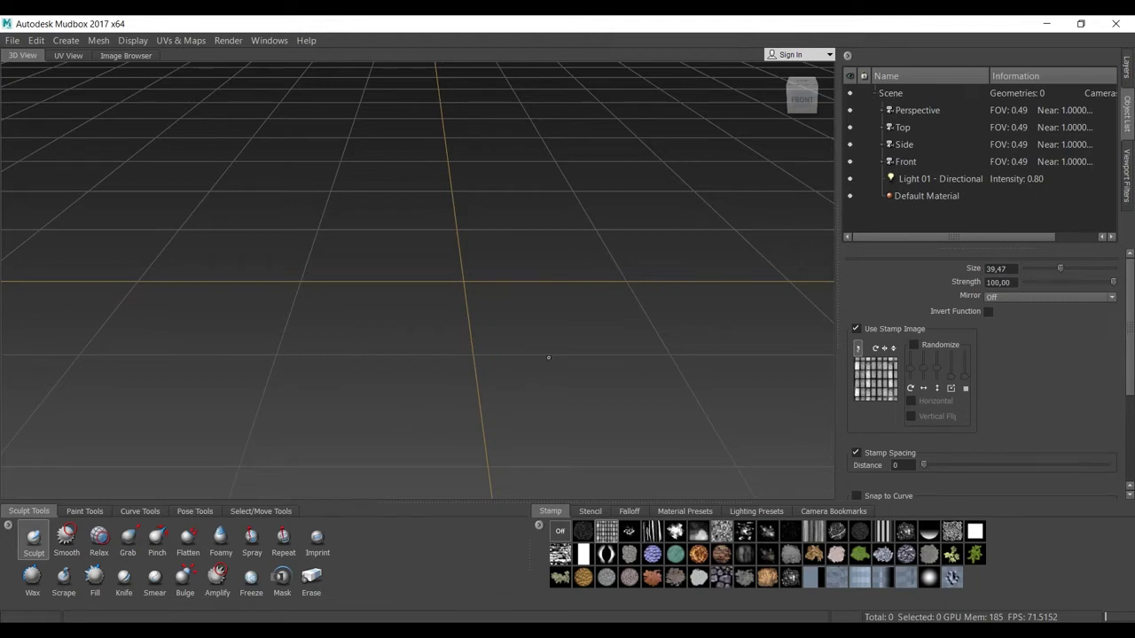
# Create an XZ tiling plane of 1 by 1 quads with 3 by 3 repeating tiles and an extraction target
pyautogui.click(65, 40)
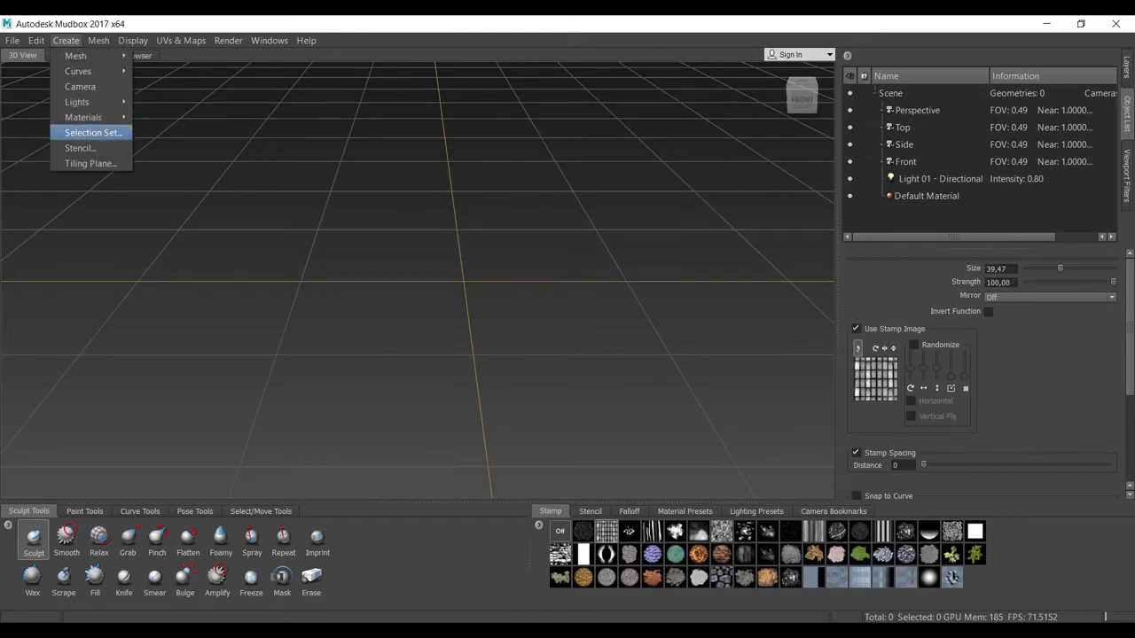
pyautogui.click(88, 163)
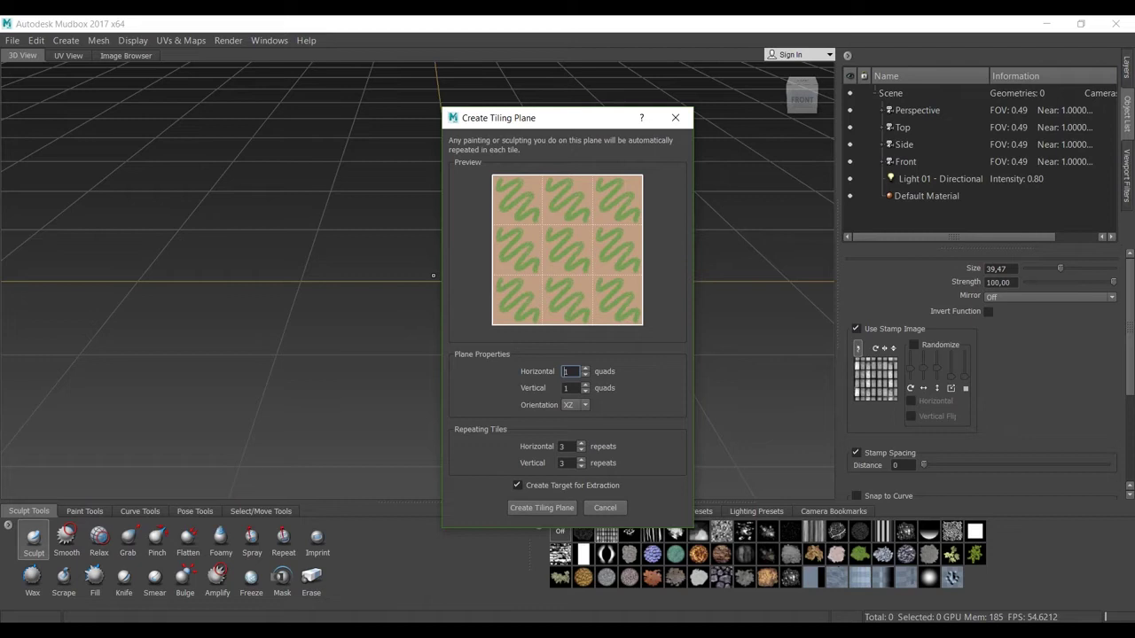
pyautogui.press('Up')
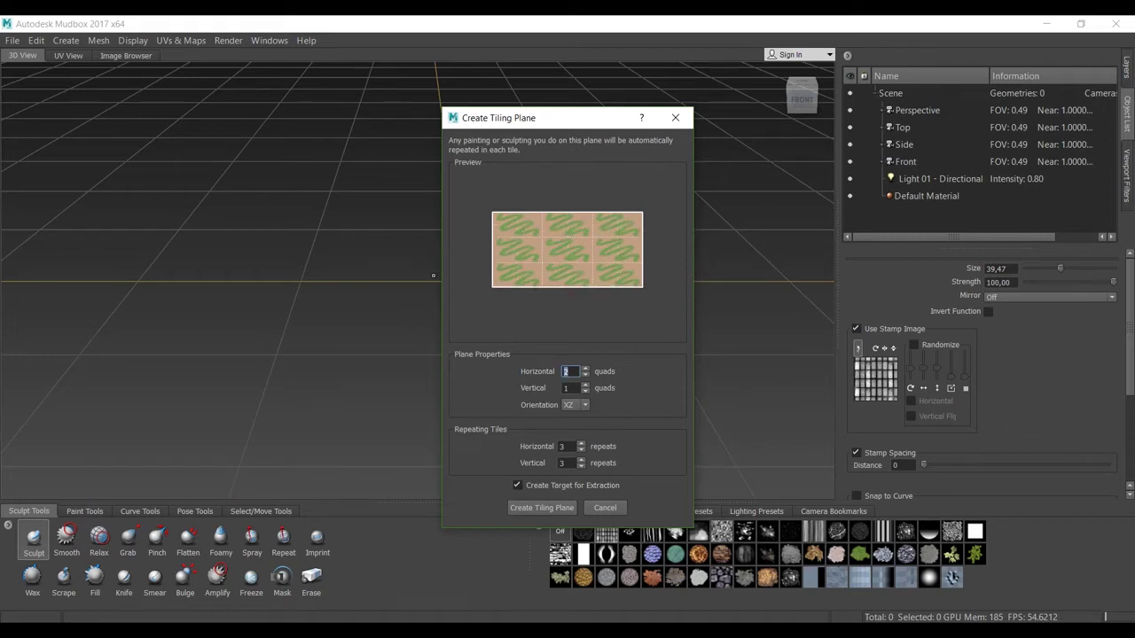
pyautogui.press('Down')
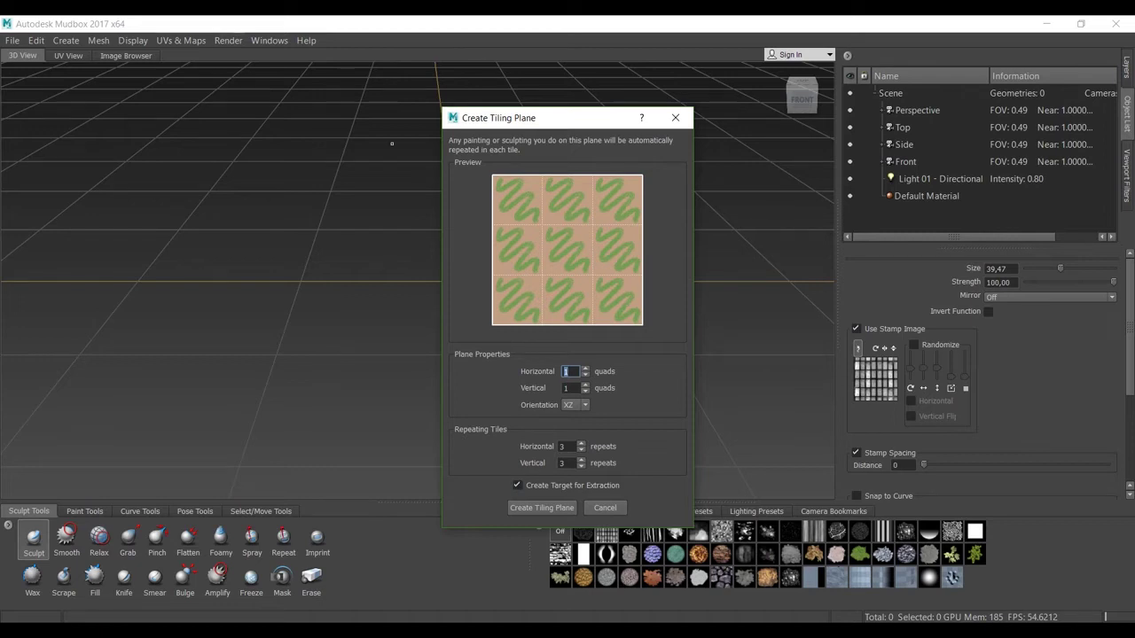
pyautogui.click(542, 508)
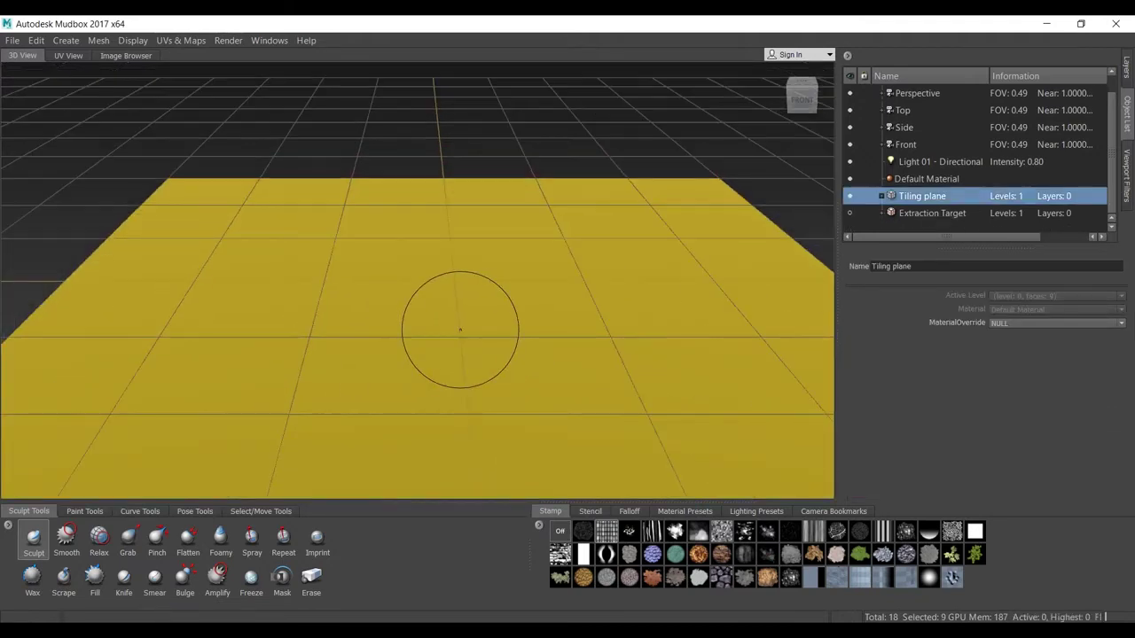
# Subdivide the tiling plane up to level 7
pyautogui.hotkey('shift', 'd')
pyautogui.hotkey('shift', 'd')
pyautogui.hotkey('shift', 'd')
pyautogui.hotkey('shift', 'd')
pyautogui.hotkey('shift', 'd')
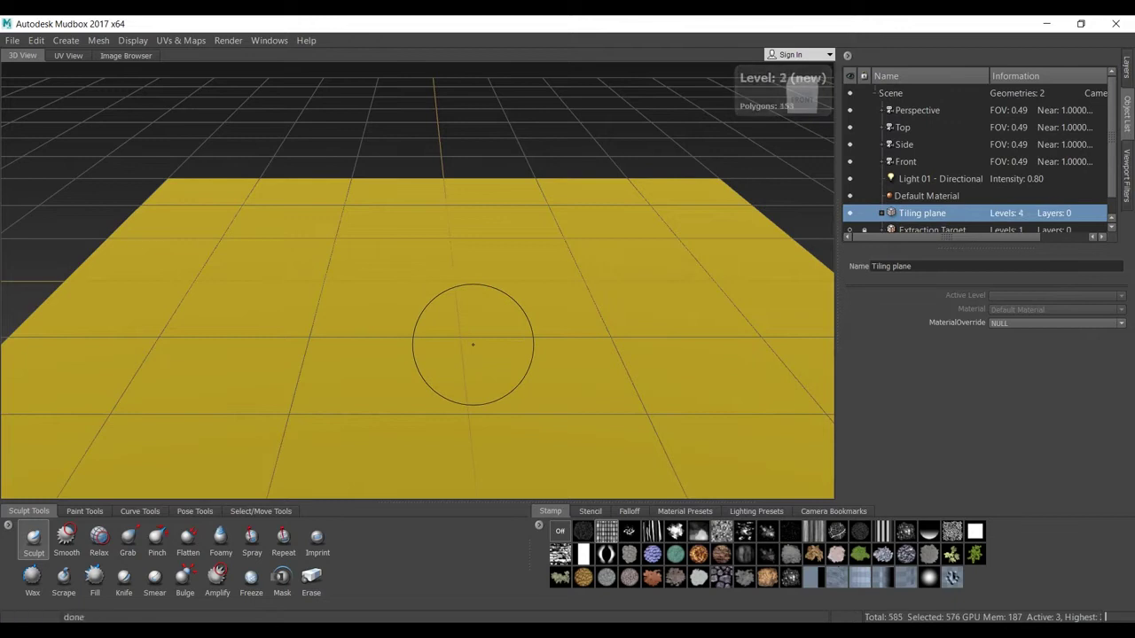
pyautogui.hotkey('shift', 'd')
pyautogui.hotkey('shift', 'd')
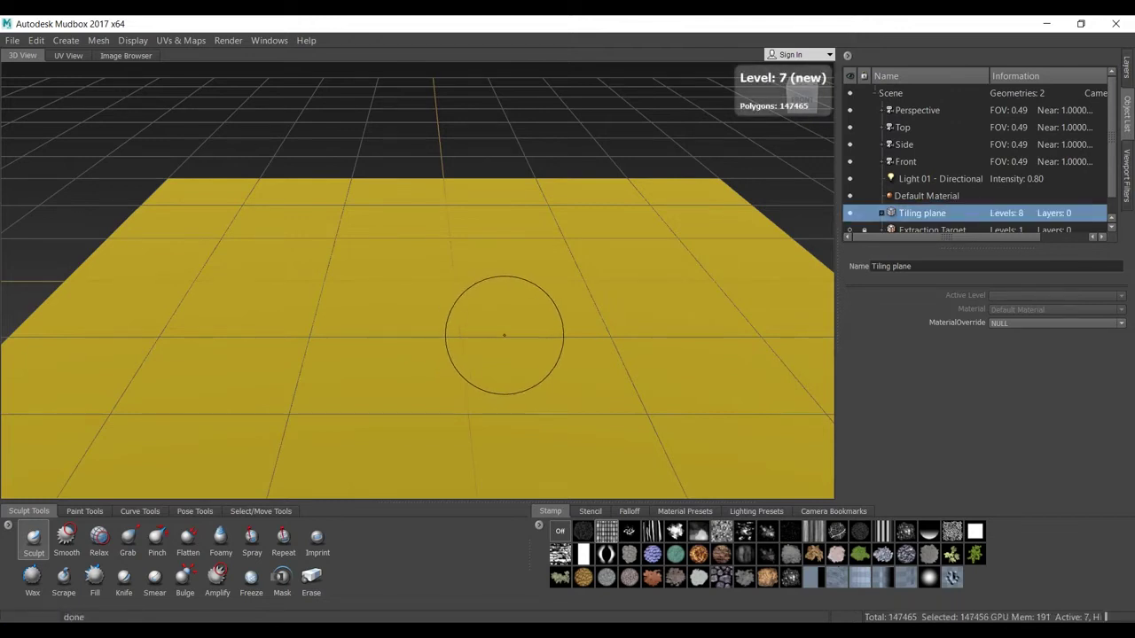
# Examine the extraction target and the tiling plane by selecting one after the other in the object list
pyautogui.scroll(-1, 933, 212)
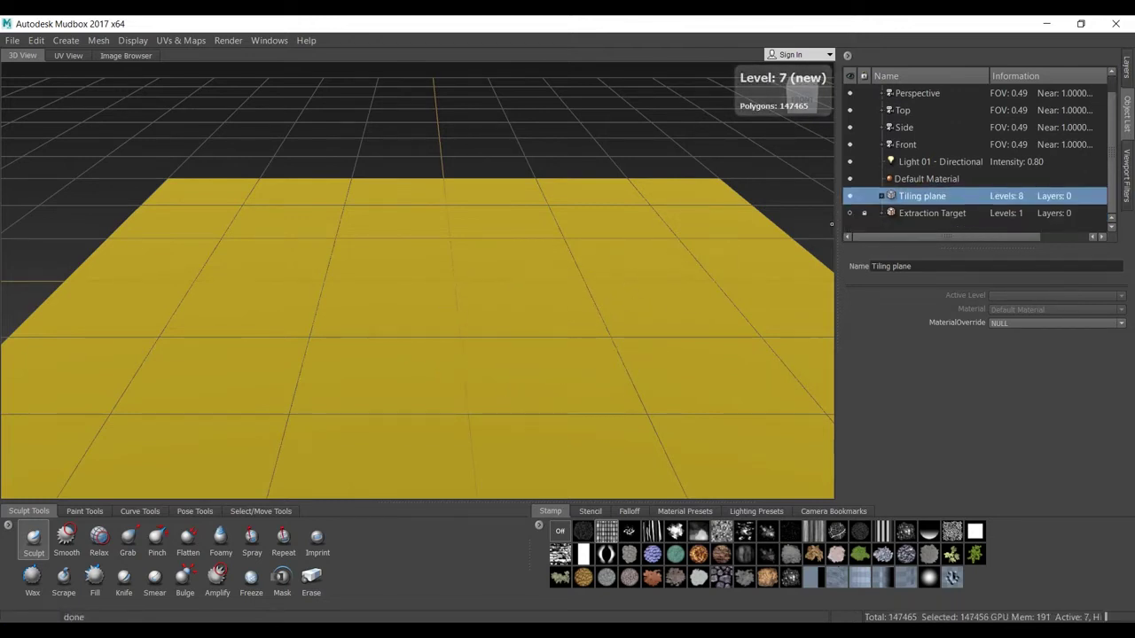
pyautogui.click(932, 213)
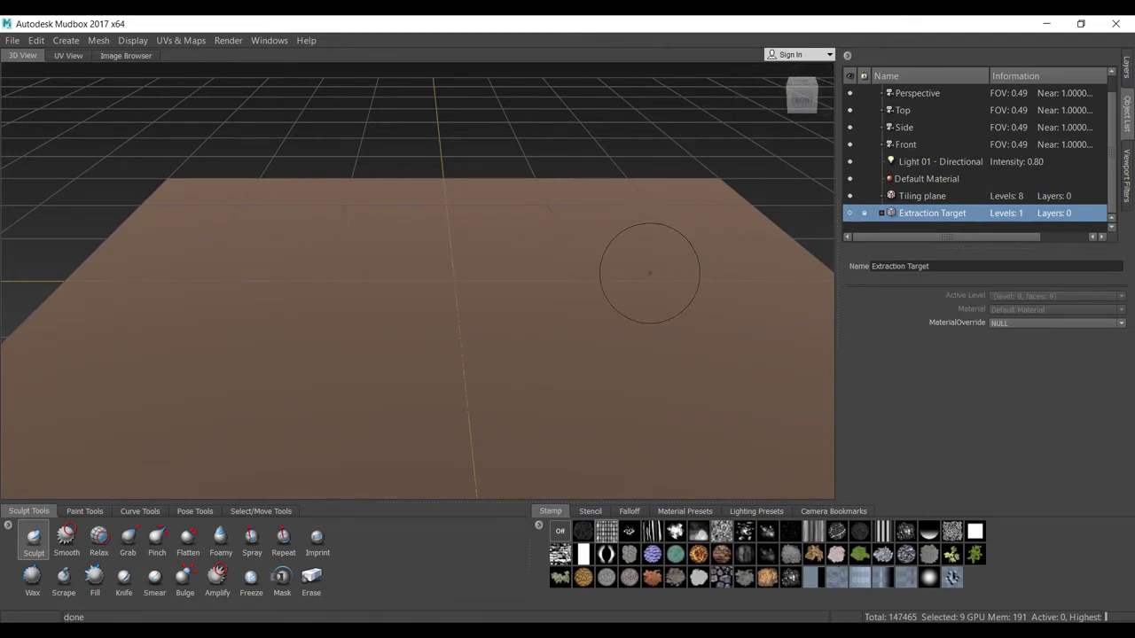
pyautogui.scroll(-2, 646, 277)
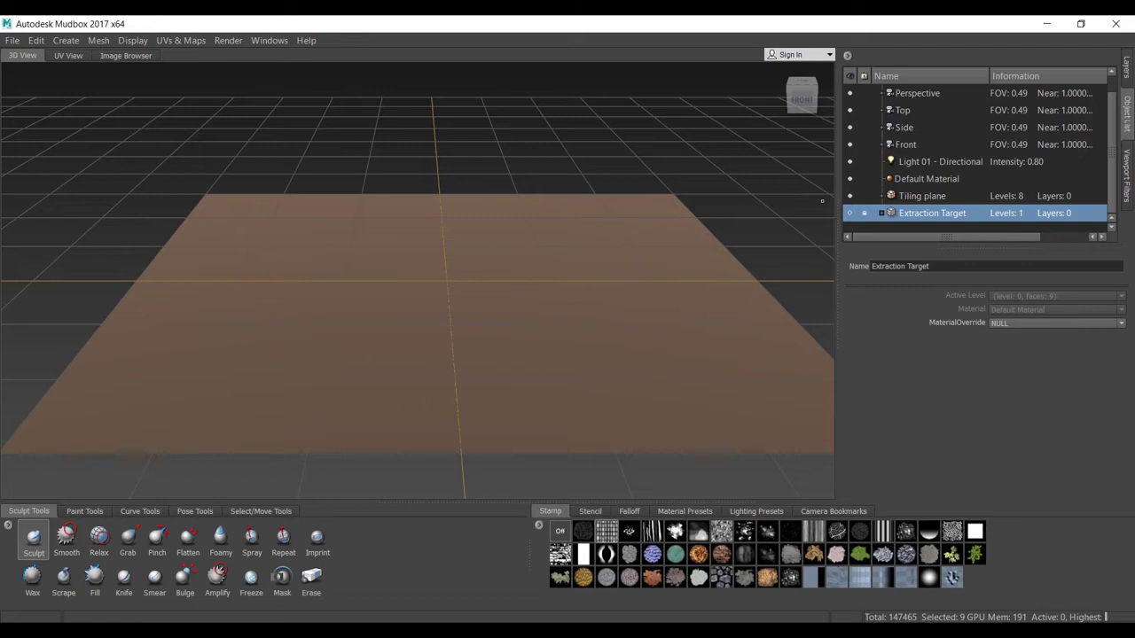
pyautogui.click(907, 196)
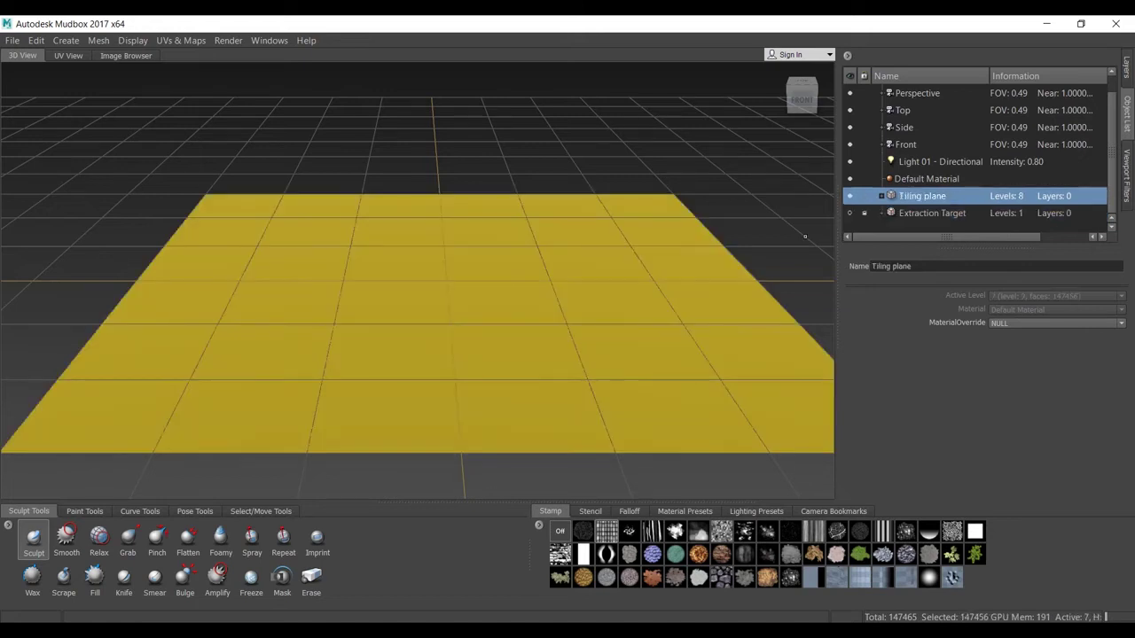
# Clear the selection so the tiling plane is no longer highlighted
pyautogui.rightClick(497, 288)
pyautogui.moveTo(483, 288); pyautogui.dragTo(489, 291, button='right')
pyautogui.click(922, 213)
pyautogui.click(919, 197)
pyautogui.rightClick(484, 299)
pyautogui.moveTo(484, 299); pyautogui.dragTo(427, 297, button='right')
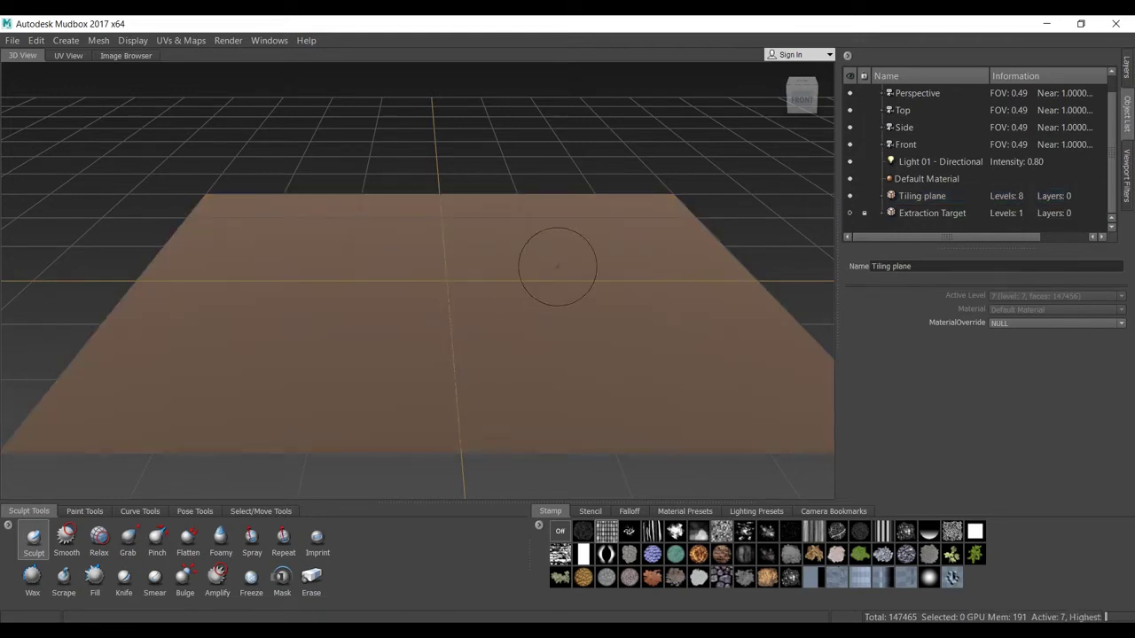
# Add a paint layer named bg to the tiling plane, with size 1024, TIFF [8 bit, RGBA] format and the Diffuse channel
pyautogui.scroll(-2, 520, 225)
pyautogui.keyDown('alt'); pyautogui.moveTo(519, 225); pyautogui.dragTo(539, 296); pyautogui.keyUp('alt')
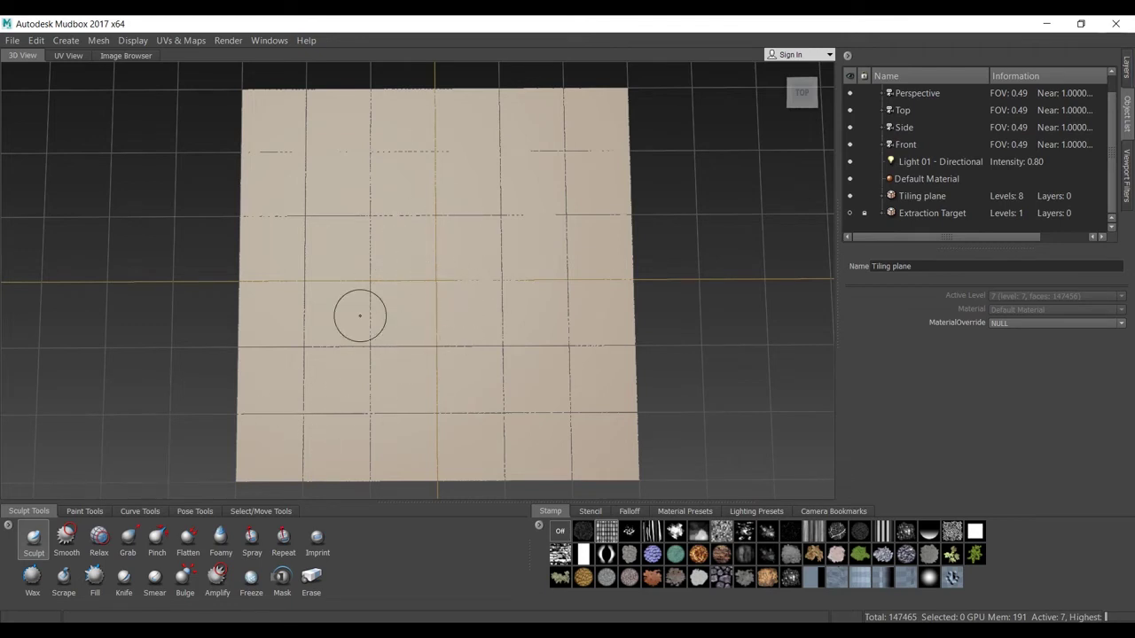
pyautogui.click(1127, 68)
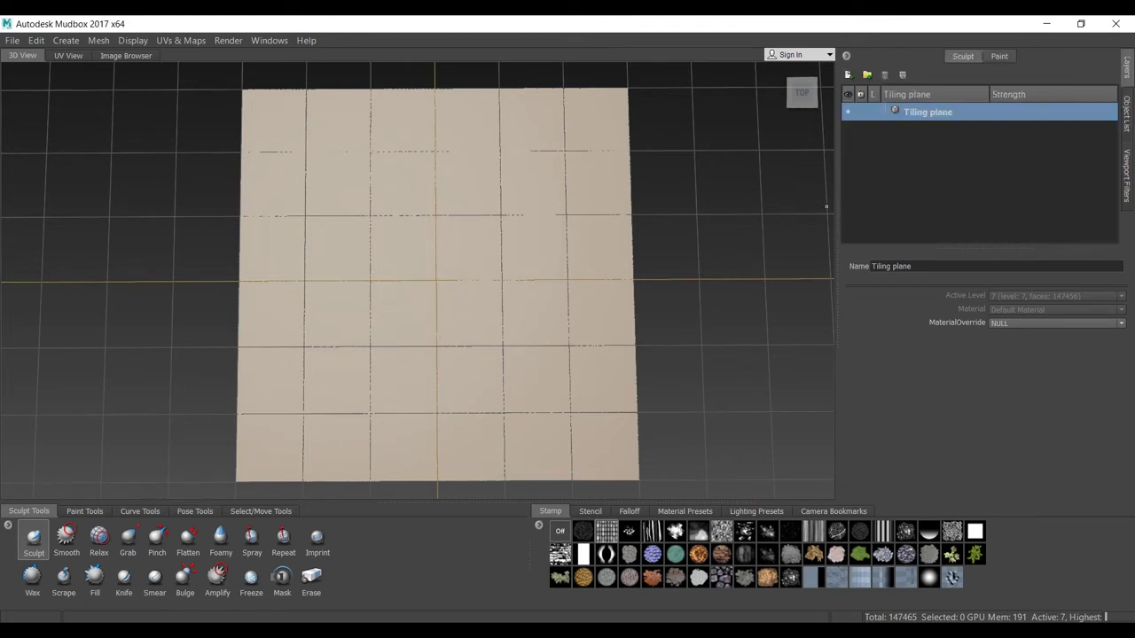
pyautogui.click(1000, 56)
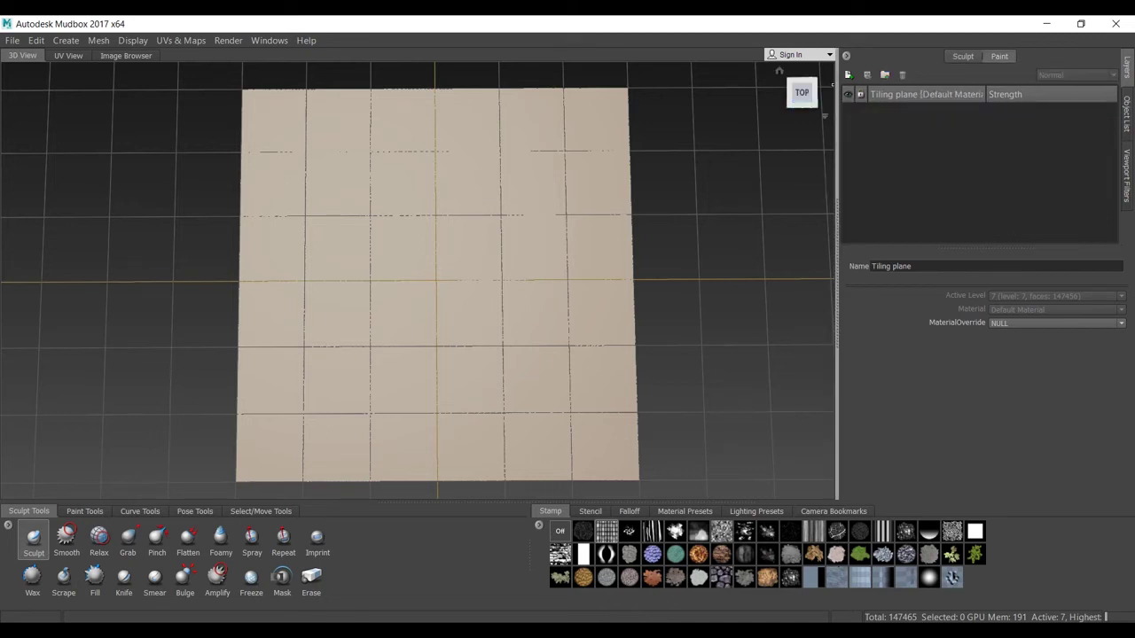
pyautogui.click(849, 75)
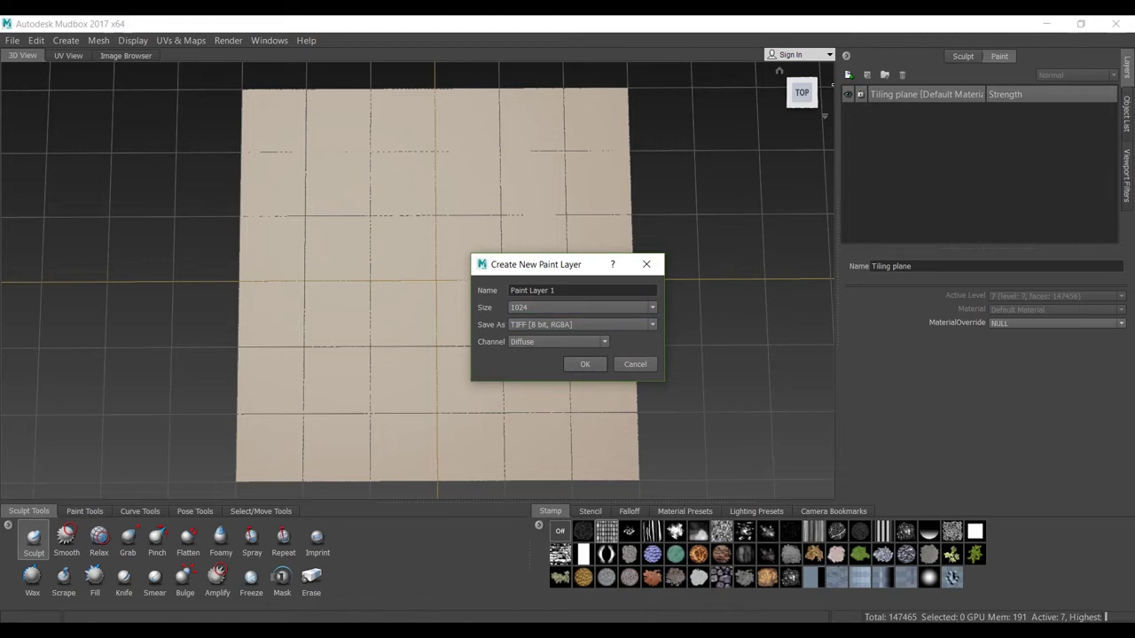
pyautogui.moveTo(568, 264)
pyautogui.mouseDown()
pyautogui.moveTo(574, 248)
pyautogui.moveTo(569, 274)
pyautogui.moveTo(514, 275)
pyautogui.mouseUp()
pyautogui.write('bg')
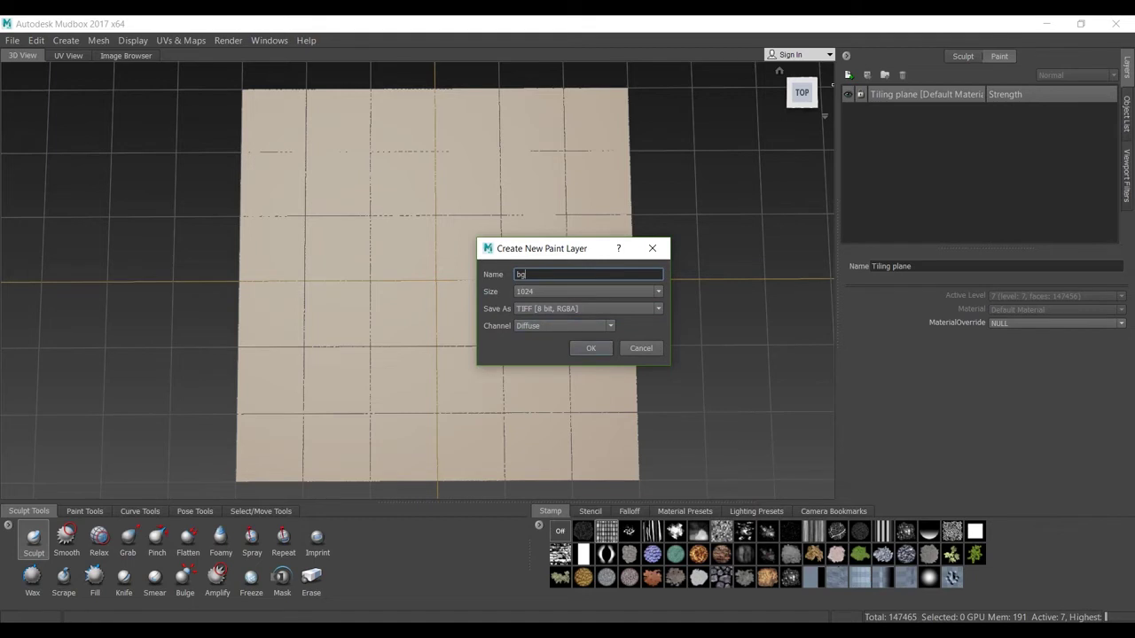
pyautogui.click(591, 348)
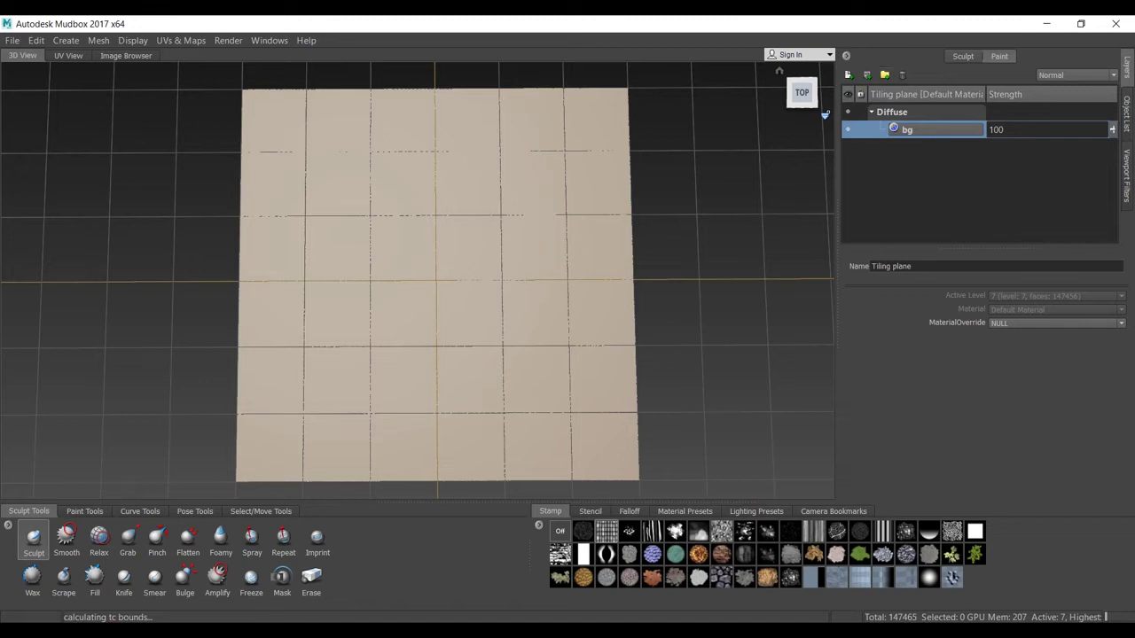
# Create a new paint layer group under Diffuse and move the bg layer into it
pyautogui.rightClick(928, 132)
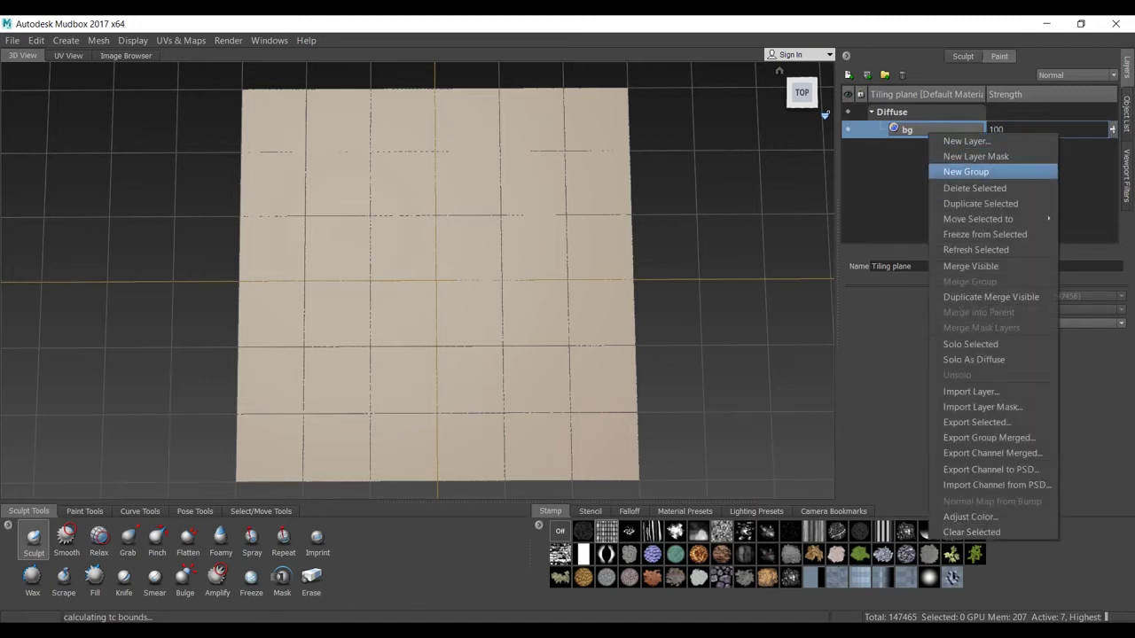
pyautogui.click(966, 171)
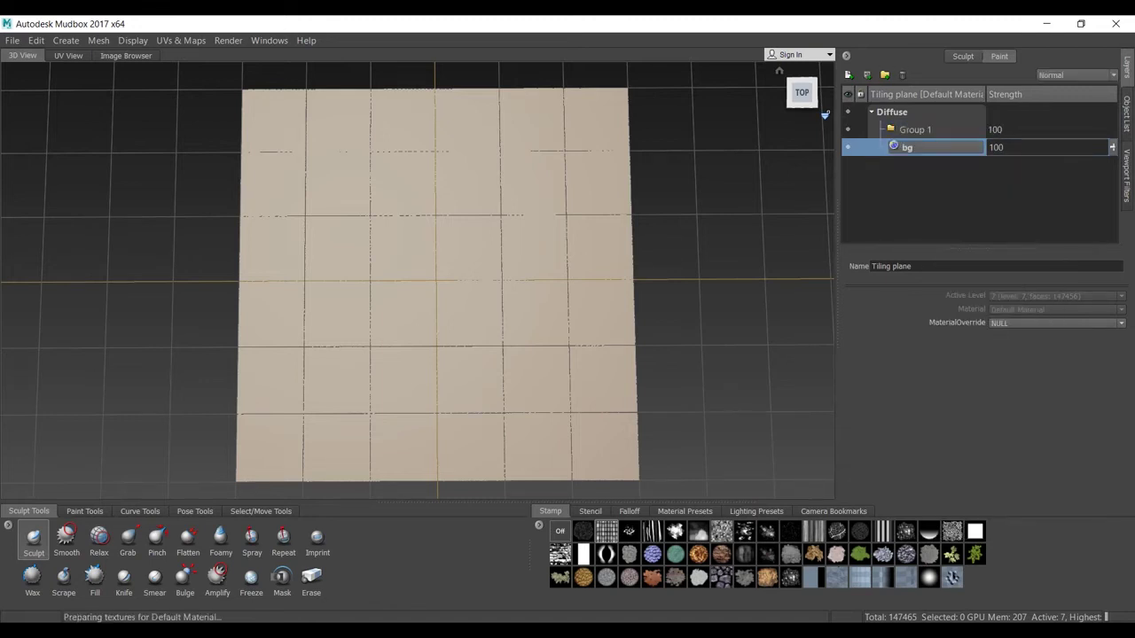
pyautogui.moveTo(927, 147); pyautogui.dragTo(928, 131)
pyautogui.click(927, 131)
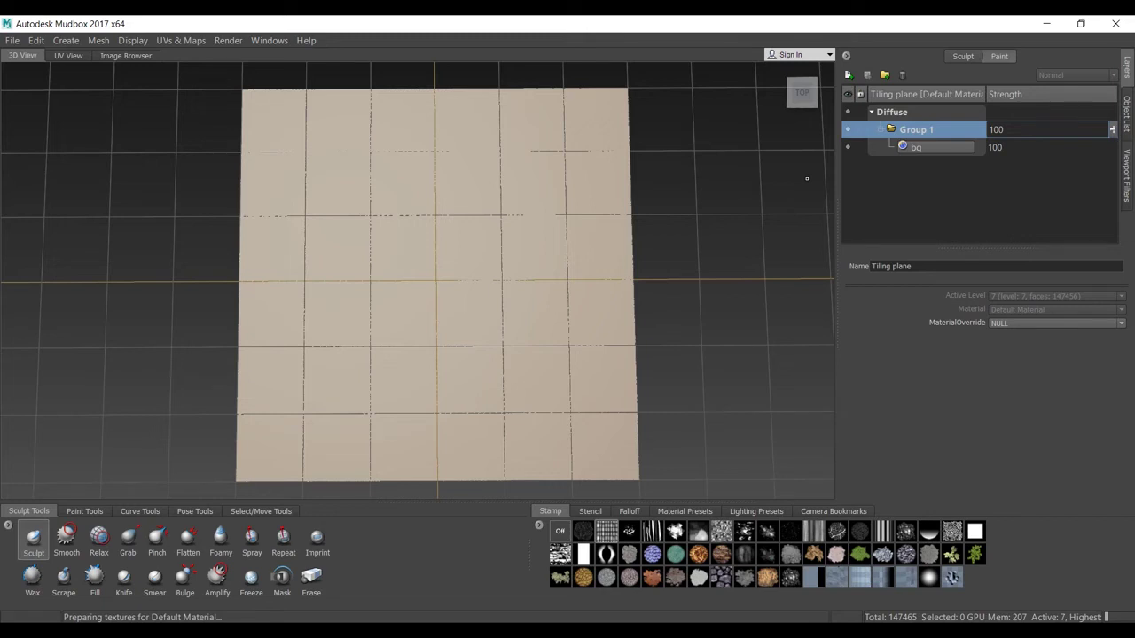
# Paint the bg layer blue with the Paint Brush at size 70.30, and flood the colour over the whole tiling plane
pyautogui.click(917, 148)
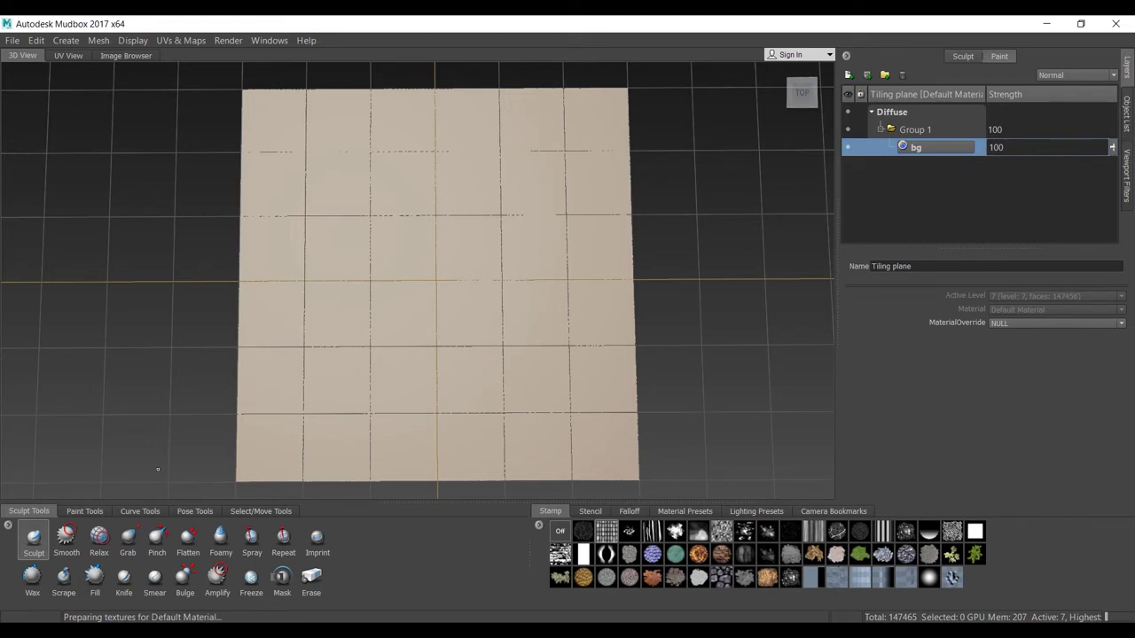
pyautogui.click(84, 510)
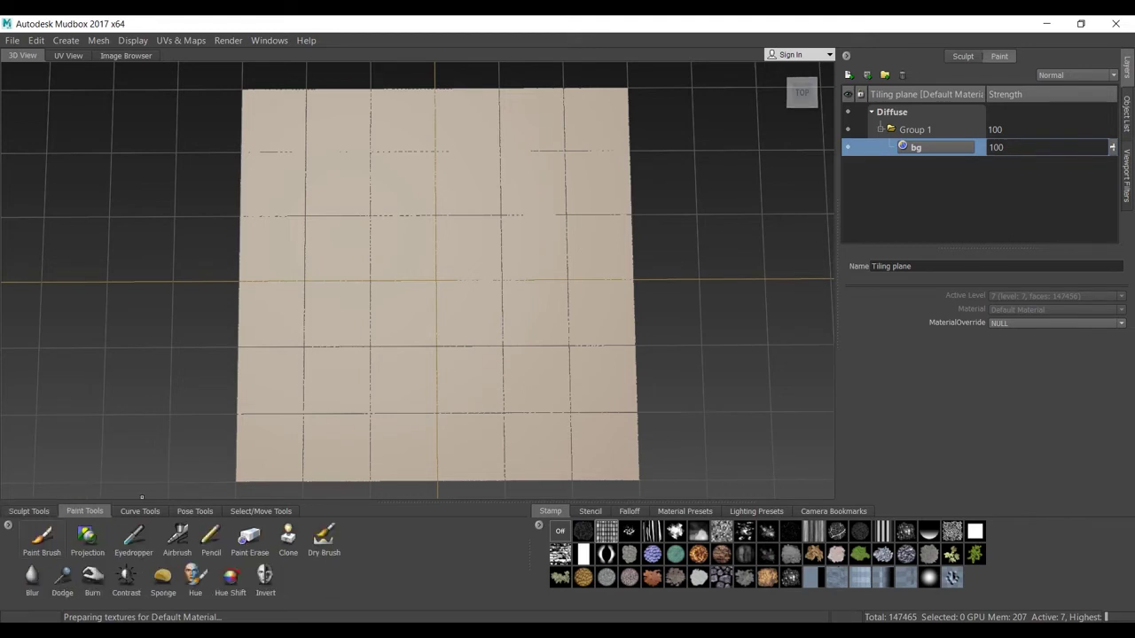
pyautogui.click(42, 538)
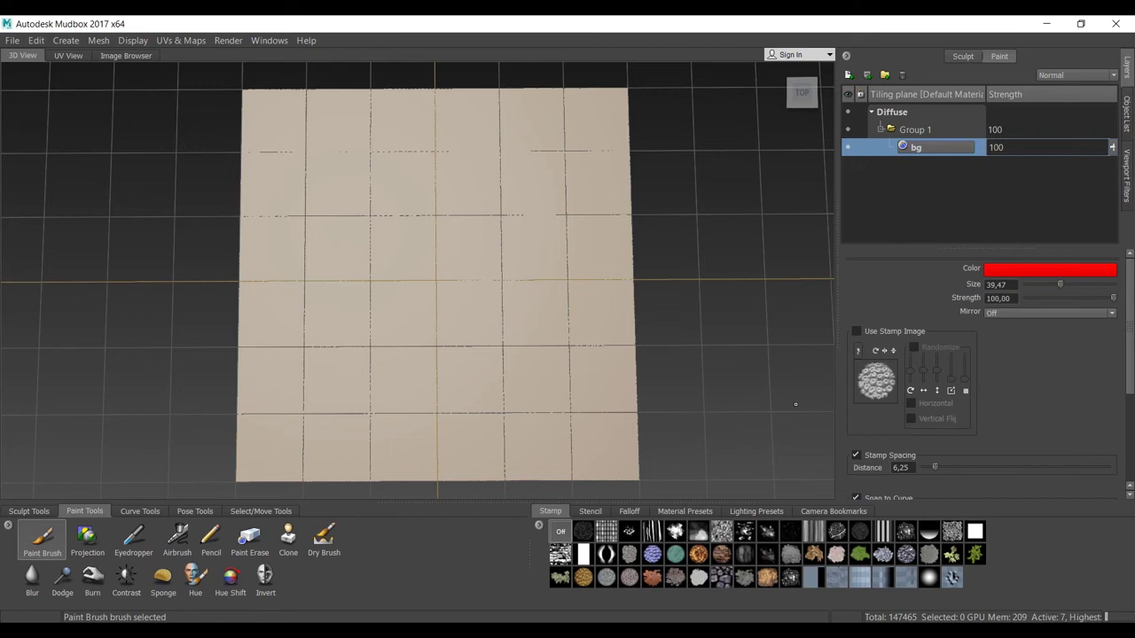
pyautogui.click(1050, 271)
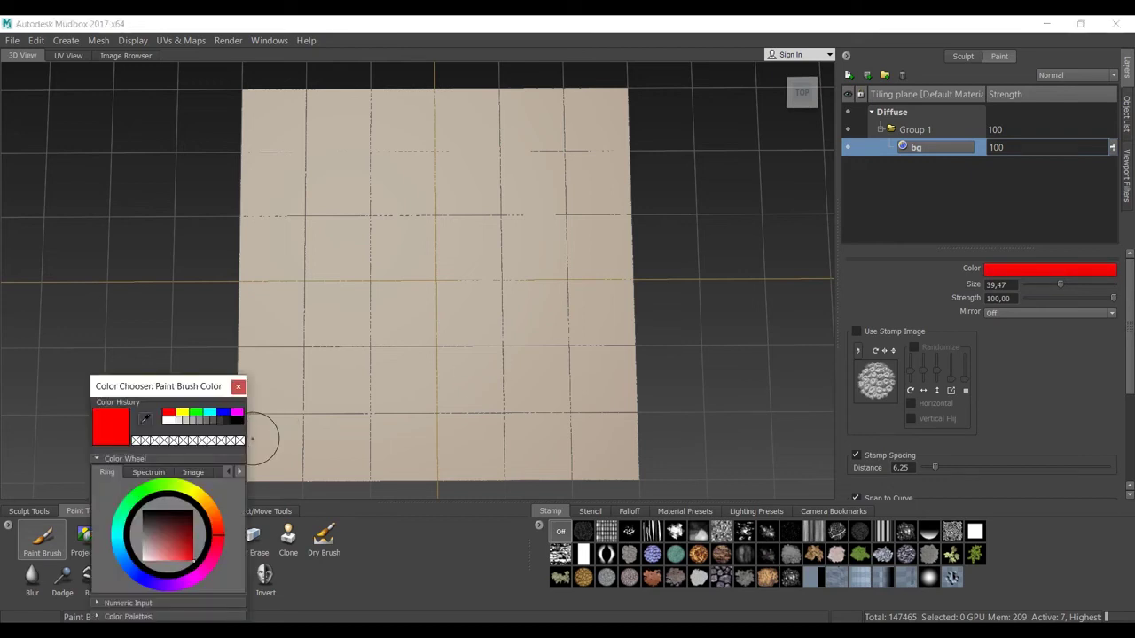
pyautogui.click(223, 413)
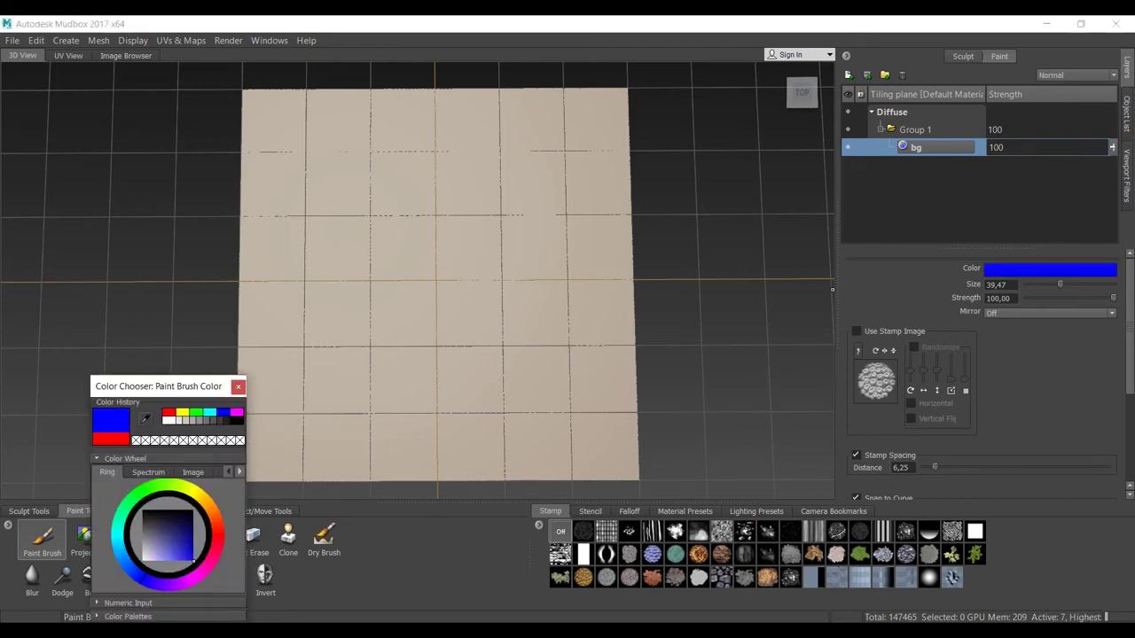
pyautogui.moveTo(1060, 285); pyautogui.dragTo(1088, 285)
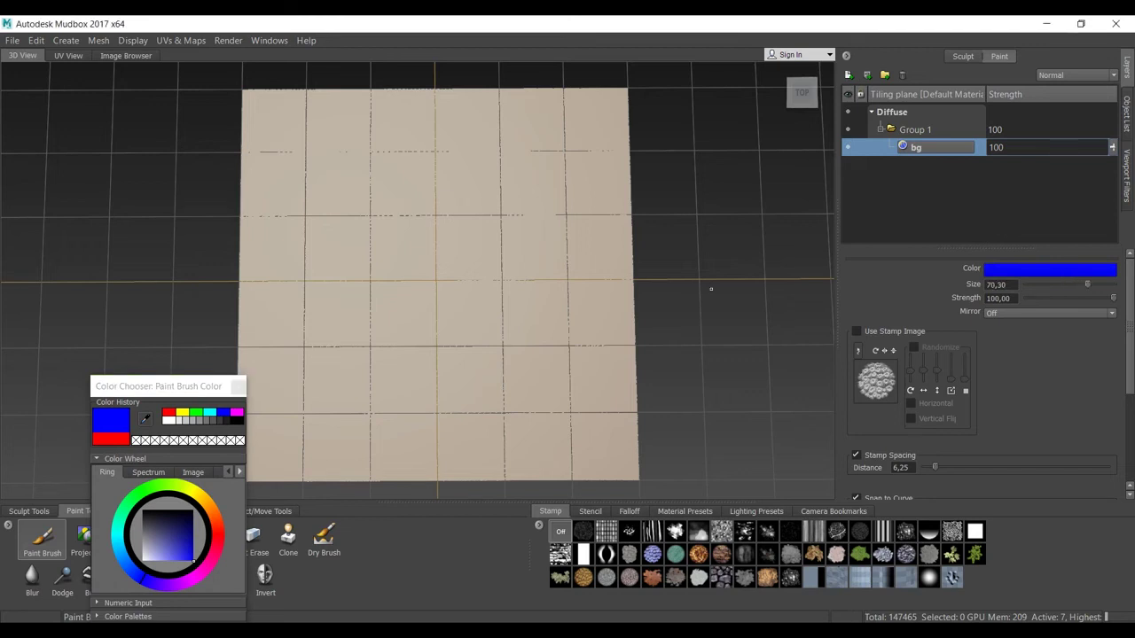
pyautogui.moveTo(502, 248)
pyautogui.mouseDown()
pyautogui.moveTo(568, 253)
pyautogui.moveTo(355, 275)
pyautogui.moveTo(419, 275)
pyautogui.moveTo(470, 328)
pyautogui.moveTo(546, 213)
pyautogui.moveTo(453, 344)
pyautogui.moveTo(537, 355)
pyautogui.mouseUp()
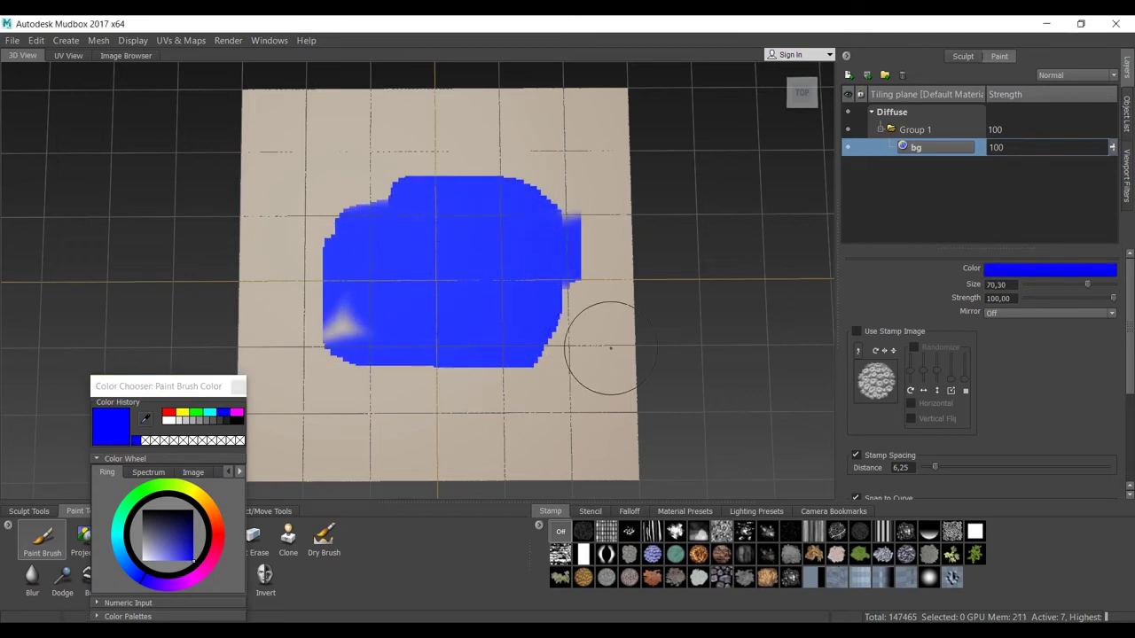
pyautogui.hotkey('shift', 'f')
pyautogui.moveTo(733, 322)
pyautogui.keyDown('alt'); pyautogui.mouseDown()
pyautogui.moveTo(722, 322)
pyautogui.moveTo(734, 322)
pyautogui.mouseUp(); pyautogui.keyUp('alt')
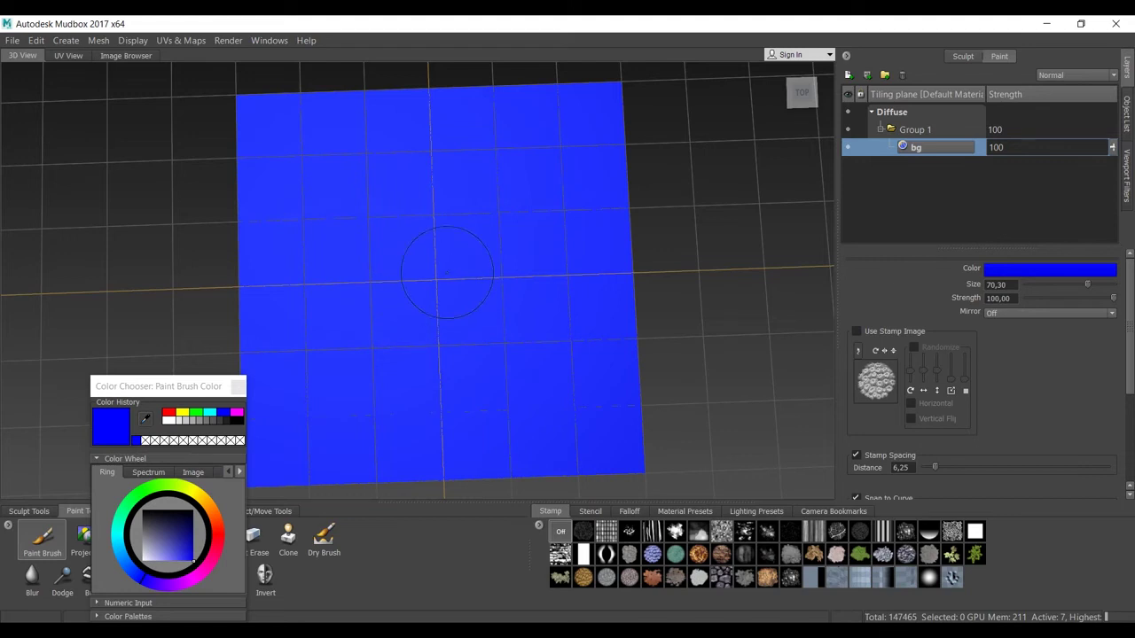
# Set the brush colour to red and add a 1024 Diffuse paint layer above bg with the default settings
pyautogui.click(168, 413)
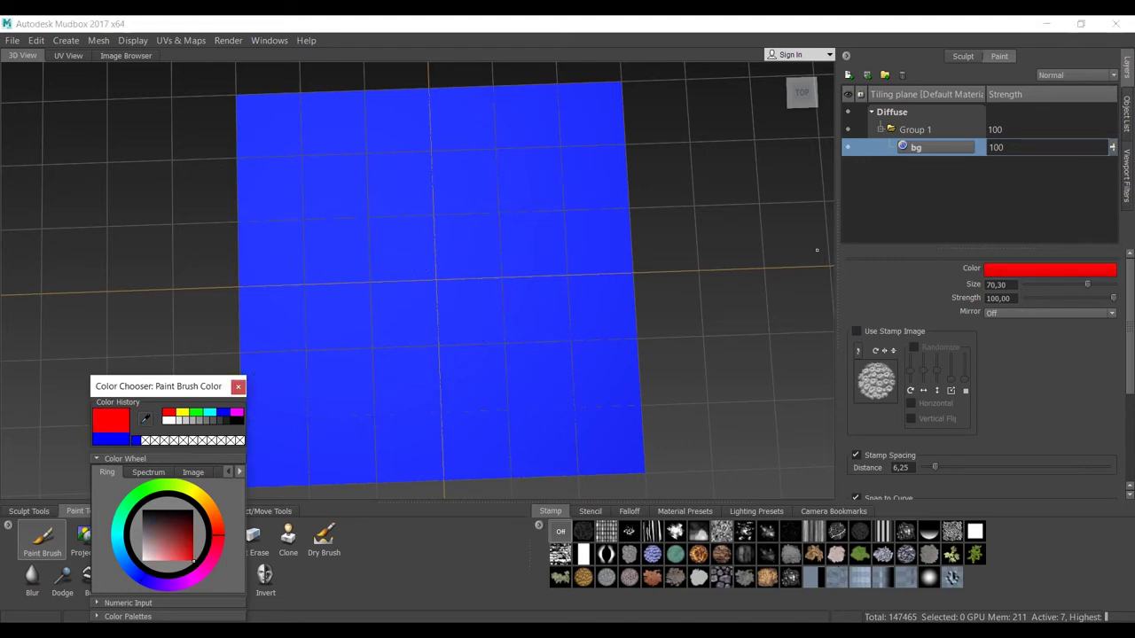
pyautogui.click(848, 75)
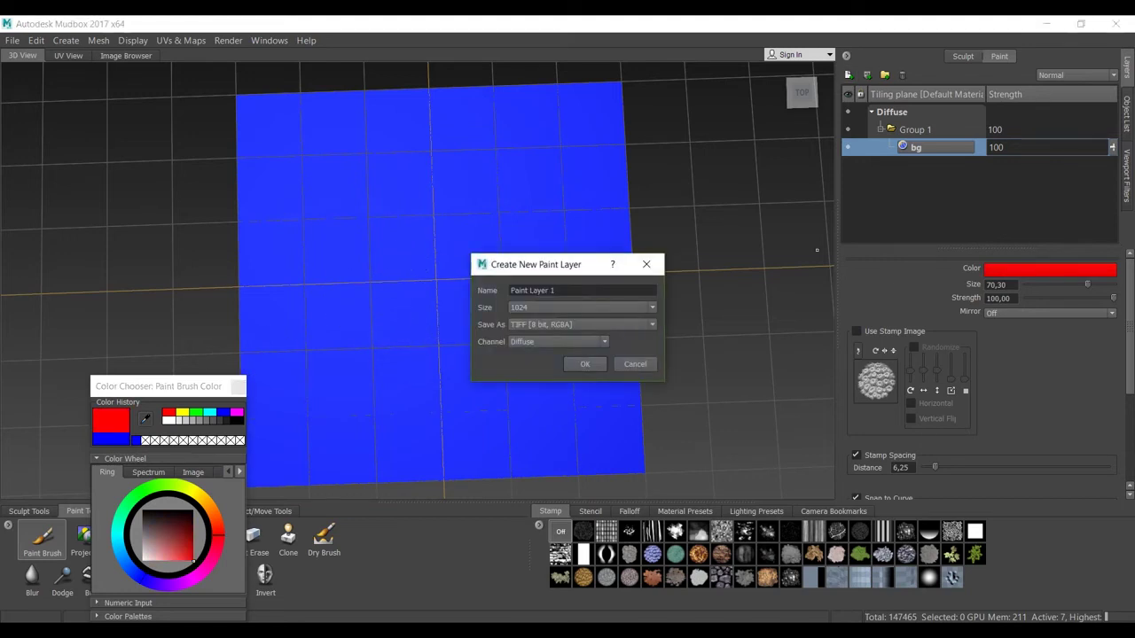
pyautogui.press('Return')
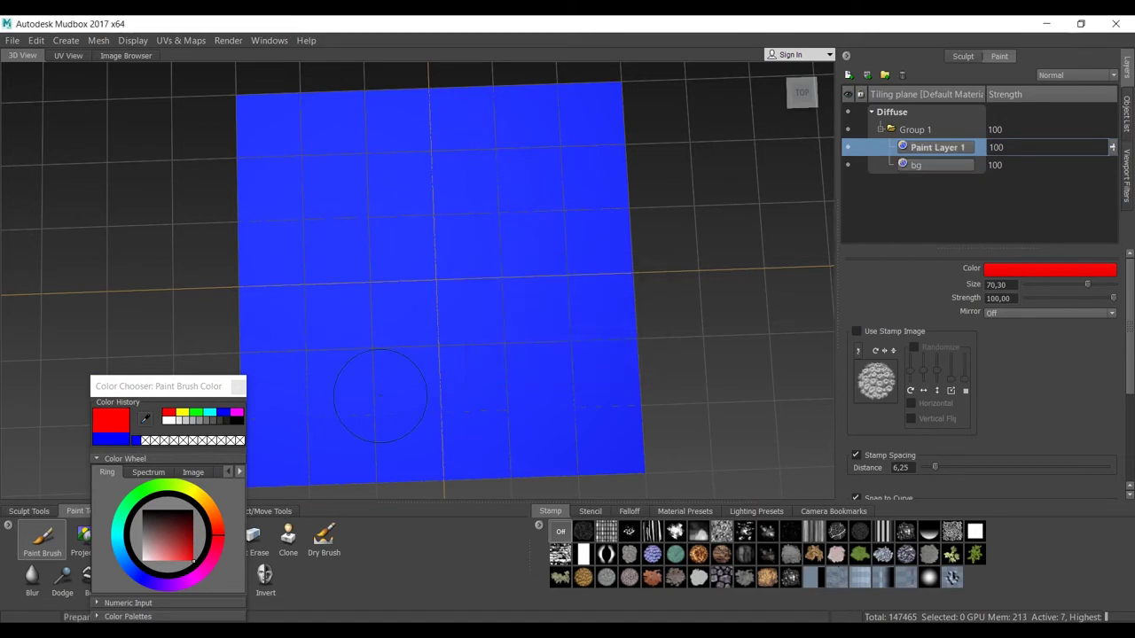
# Move the colour chooser away from the painting area and set the brush size to 16.20
pyautogui.moveTo(164, 386); pyautogui.dragTo(752, 299)
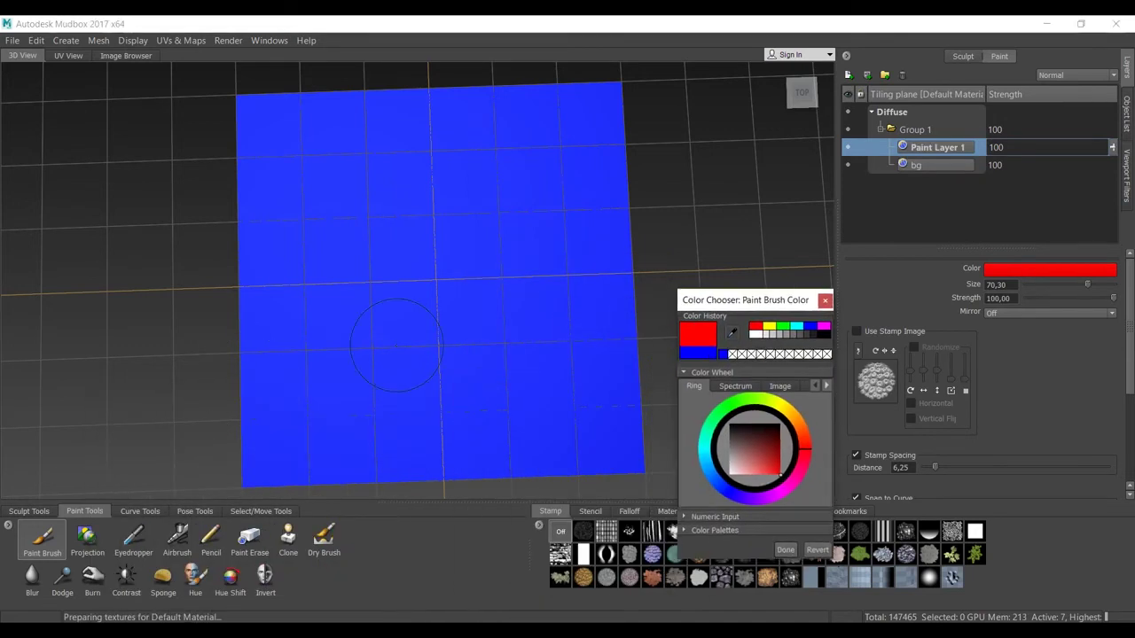
pyautogui.scroll(2, 430, 333)
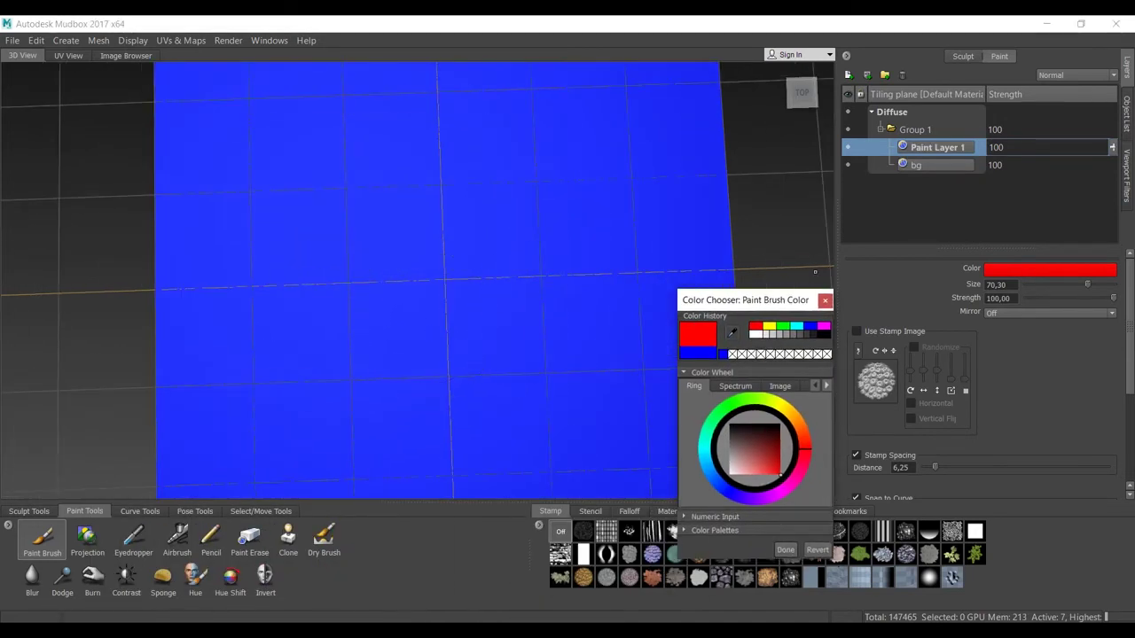
pyautogui.moveTo(1087, 284); pyautogui.dragTo(1040, 285)
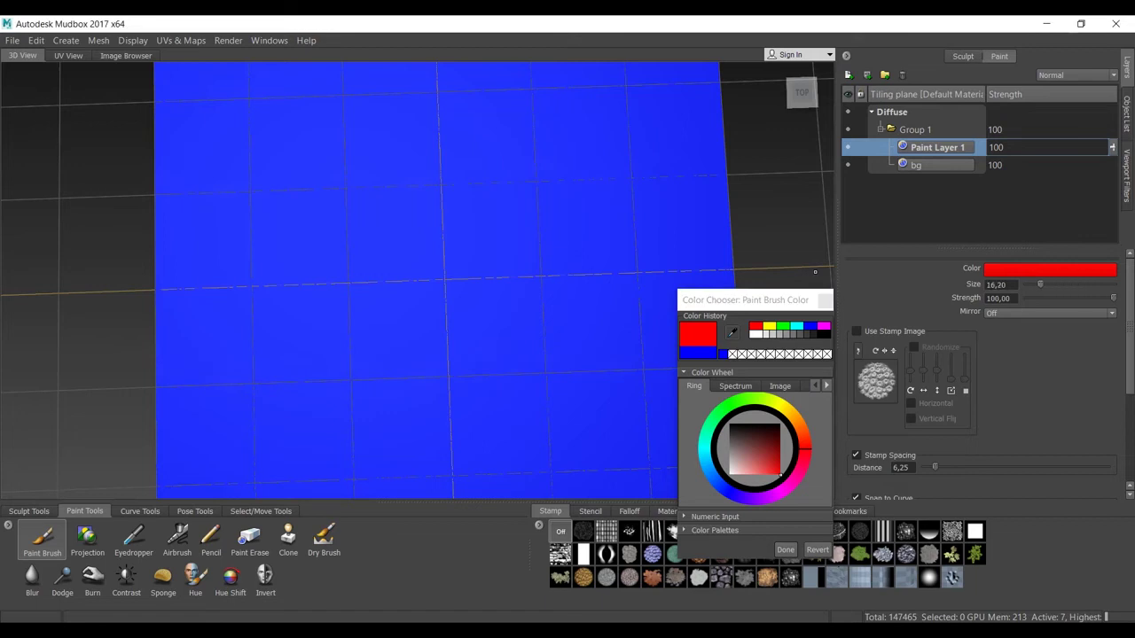
# Paint two red dots at size 16.90 on Paint Layer 1 and join them with a diagonal stroke at size 12.90
pyautogui.click(400, 332)
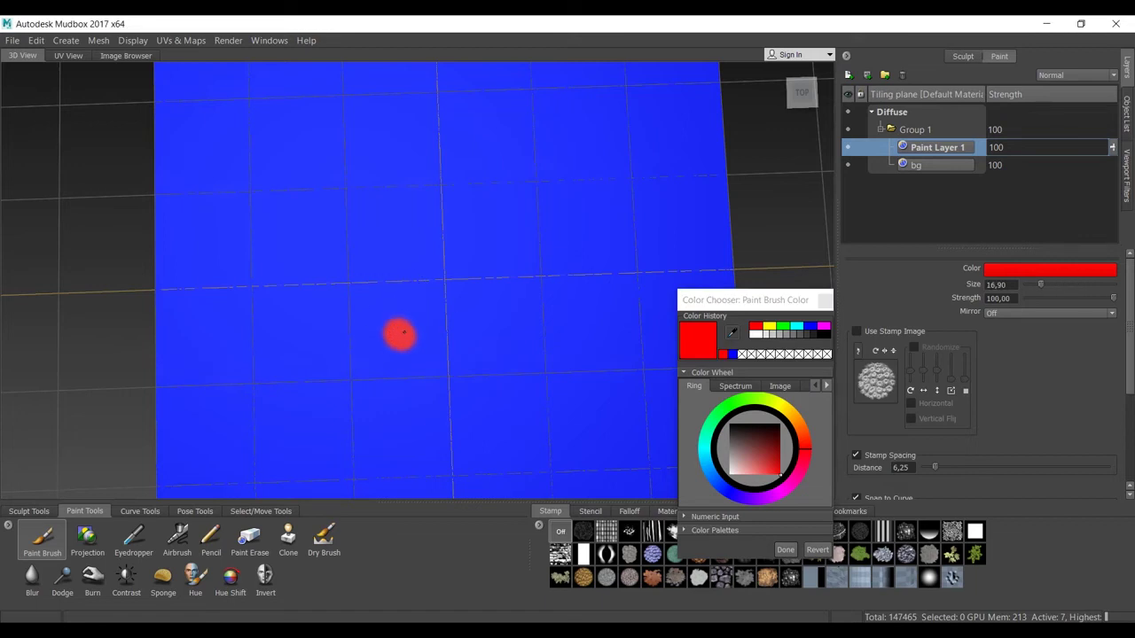
pyautogui.moveTo(404, 333); pyautogui.dragTo(397, 337)
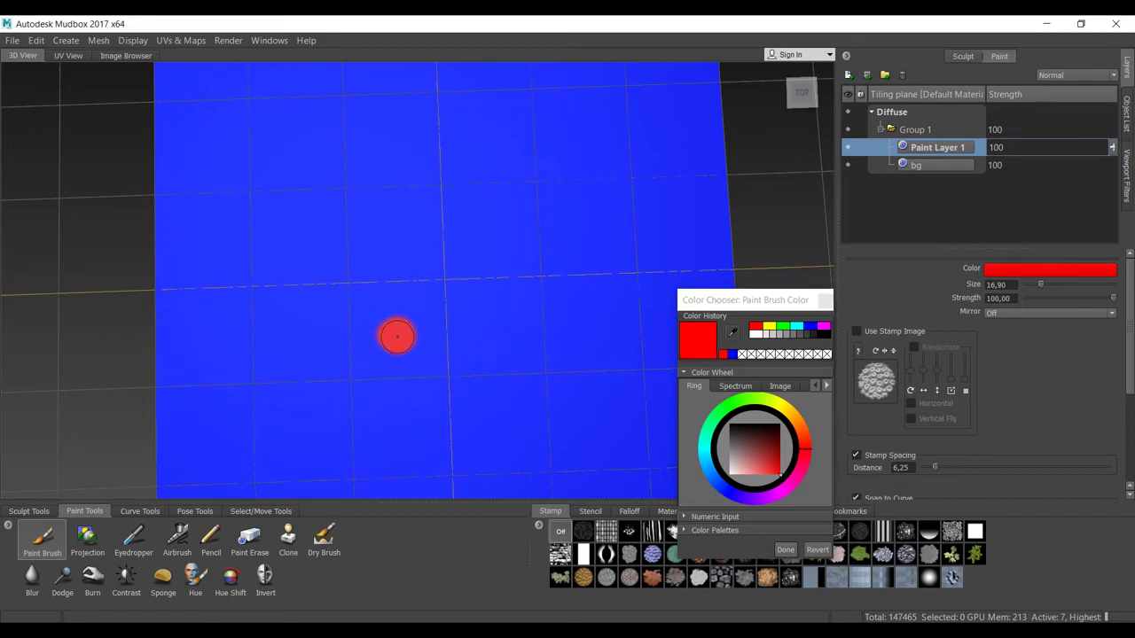
pyautogui.click(317, 422)
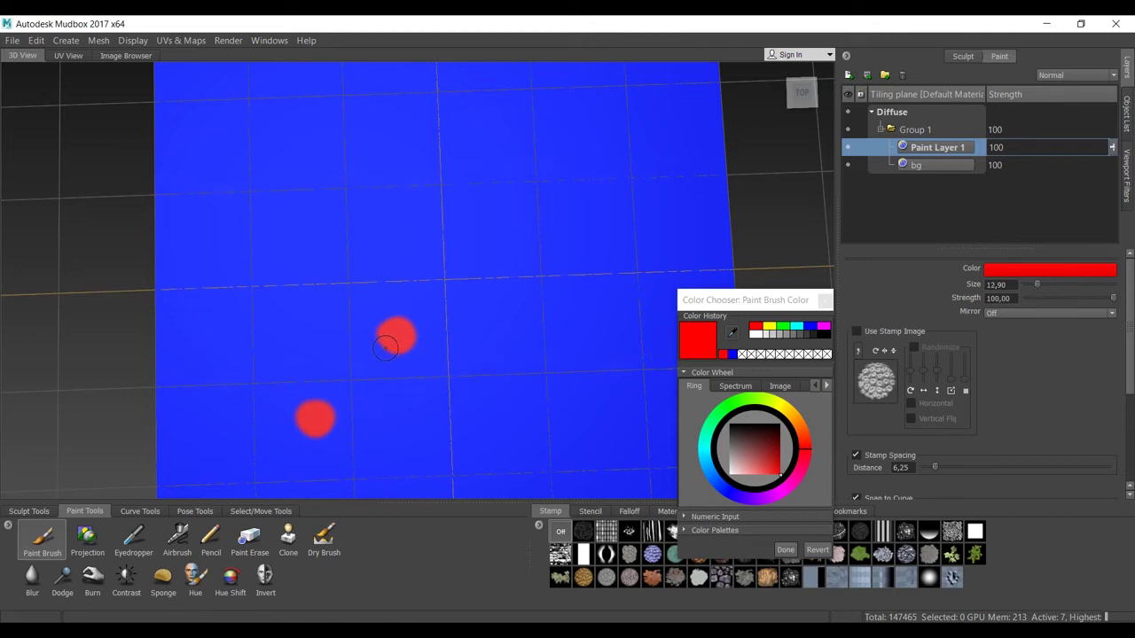
pyautogui.moveTo(390, 345); pyautogui.dragTo(331, 401)
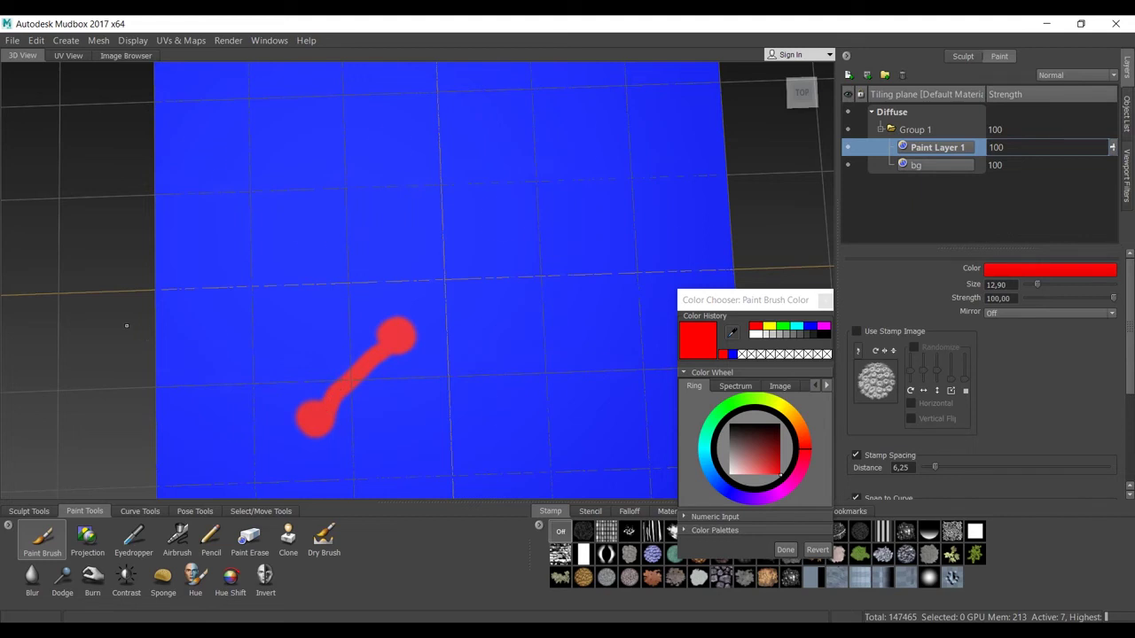
# Paint a second red dumbbell shape, slanted the opposite way, in the blue gap between the repeated first shapes
pyautogui.scroll(-3, 378, 306)
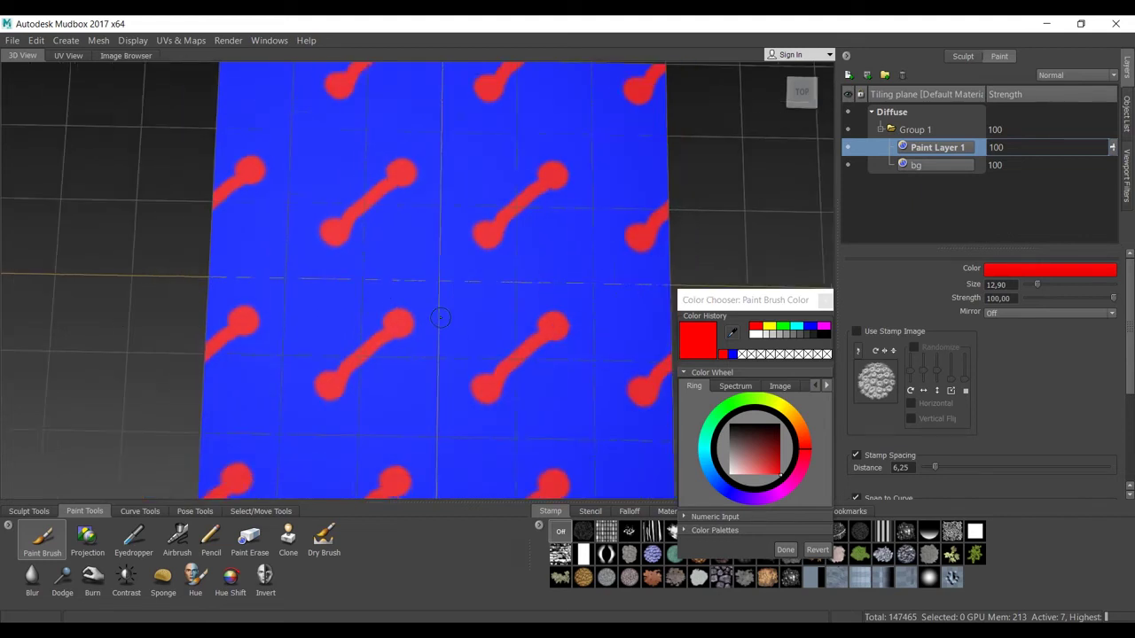
pyautogui.scroll(2, 416, 238)
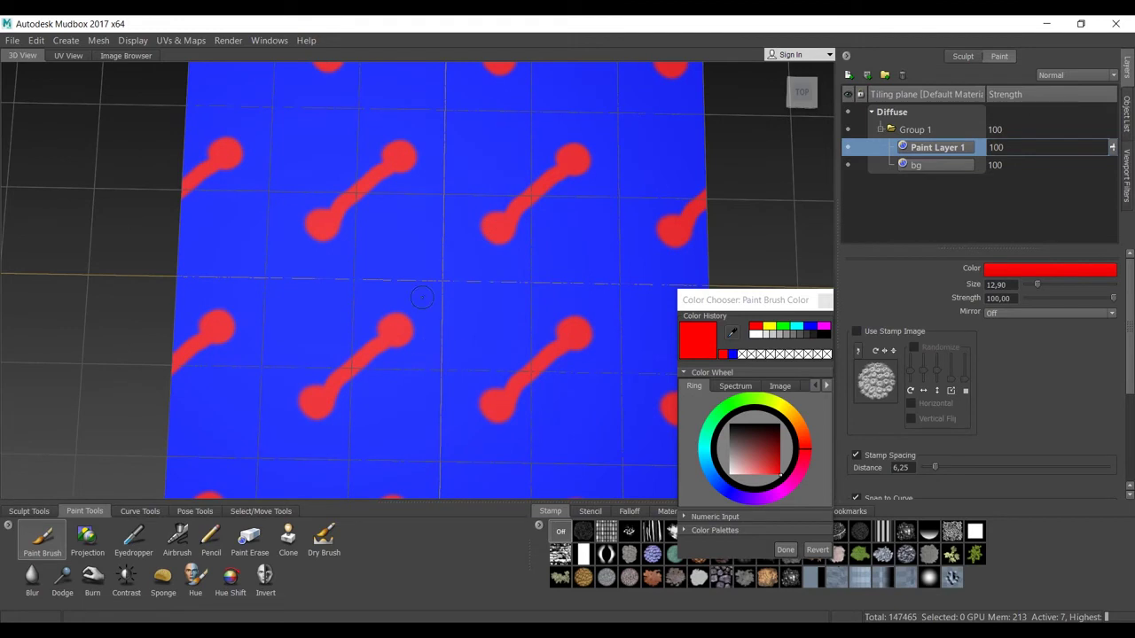
pyautogui.click(393, 233)
pyautogui.moveTo(399, 234); pyautogui.dragTo(399, 239)
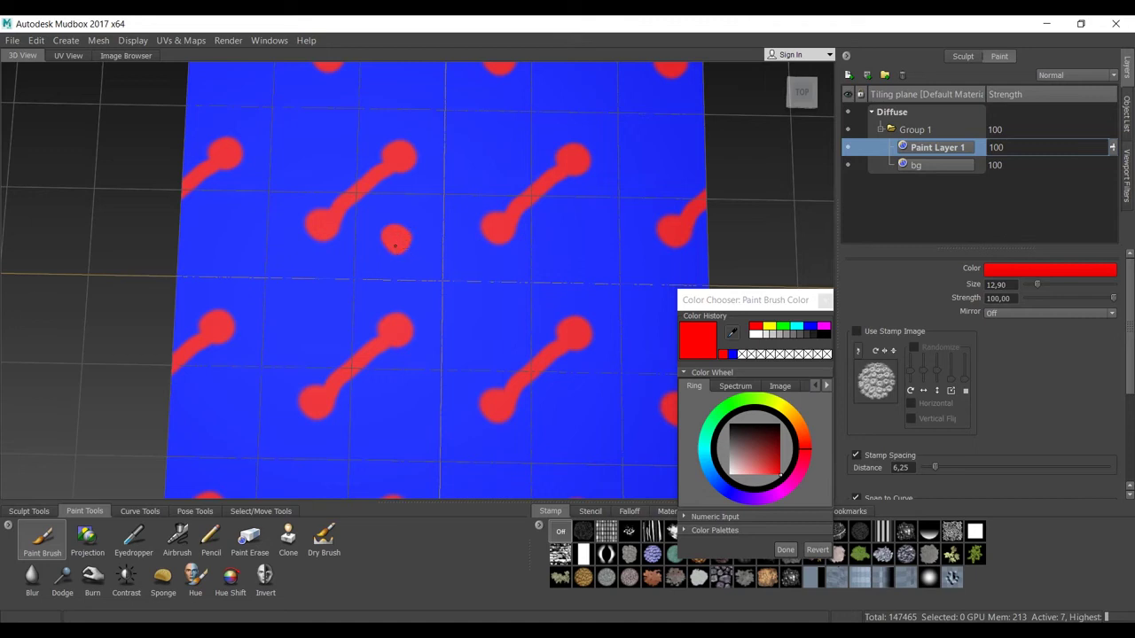
pyautogui.moveTo(399, 243)
pyautogui.mouseDown()
pyautogui.moveTo(475, 330)
pyautogui.moveTo(488, 323)
pyautogui.mouseUp()
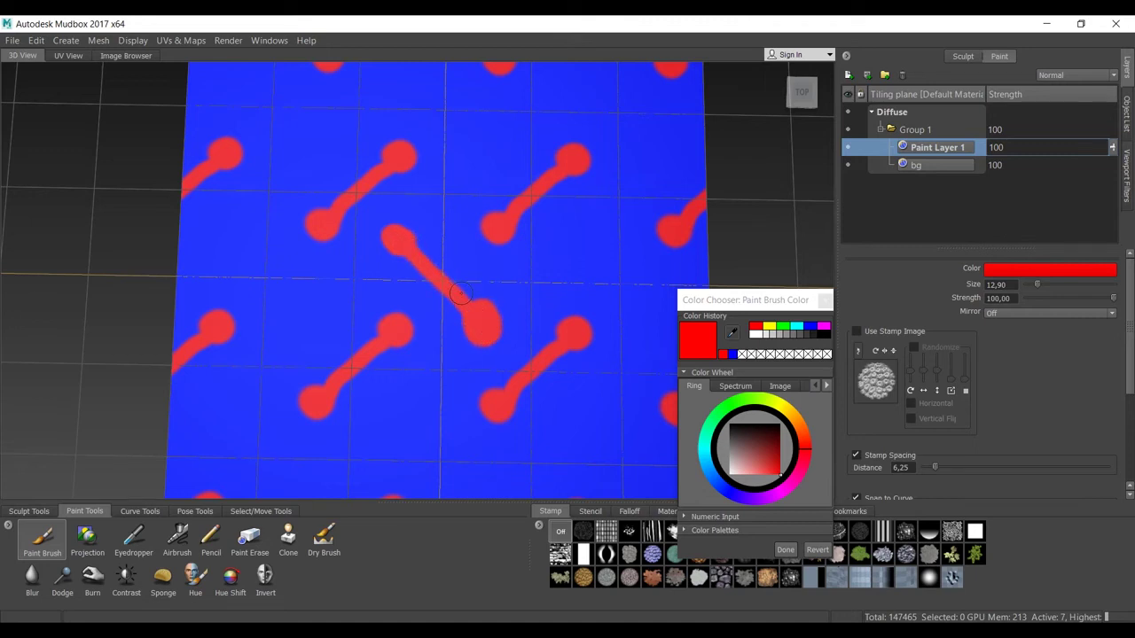
pyautogui.moveTo(409, 237); pyautogui.dragTo(395, 243)
# Export the paint layers of Group 1 merged as color in TIFF [8 bit, RGBA] format to the Desktop\Texture\Maps folder
pyautogui.scroll(-4, 395, 244)
pyautogui.keyDown('alt'); pyautogui.moveTo(395, 392); pyautogui.dragTo(401, 348); pyautogui.keyUp('alt')
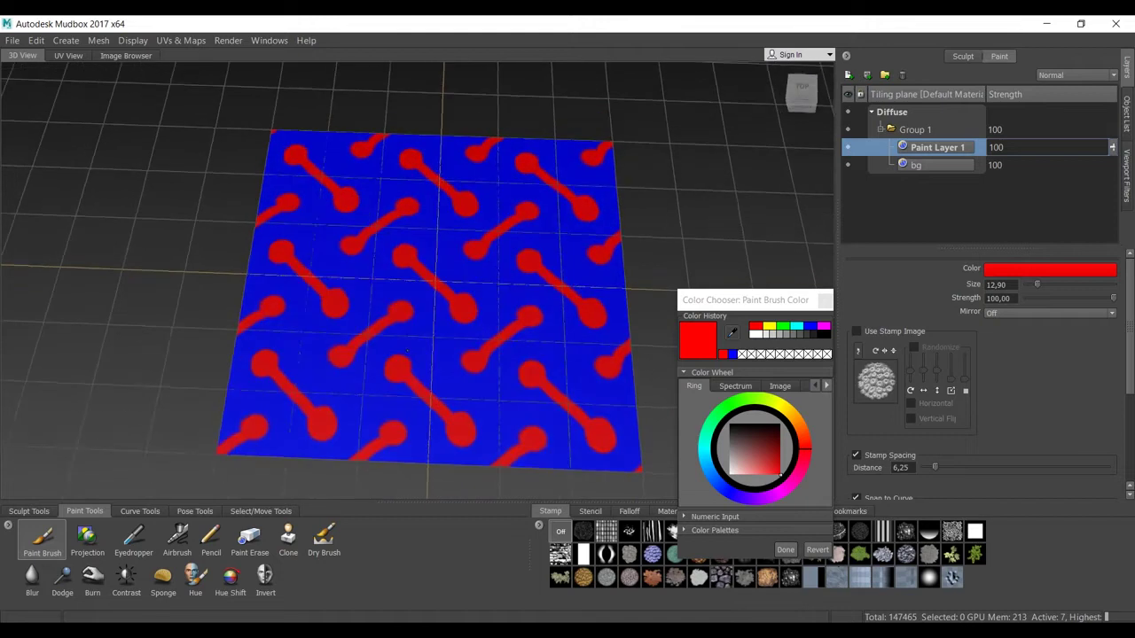
pyautogui.keyDown('alt'); pyautogui.moveTo(400, 348); pyautogui.dragTo(306, 393, button='middle'); pyautogui.keyUp('alt')
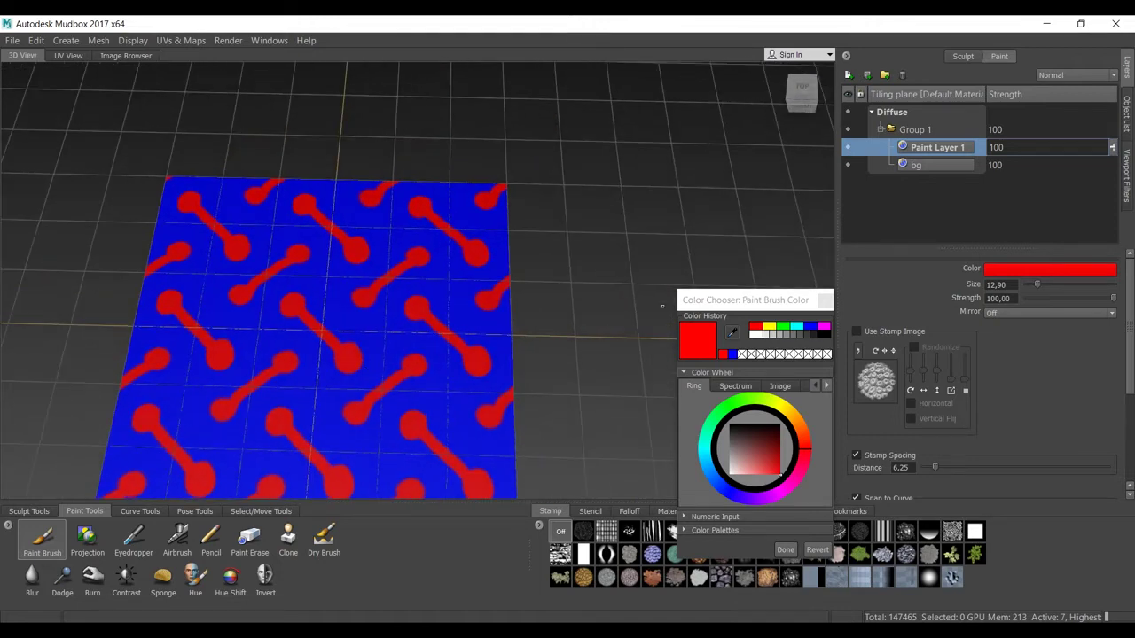
pyautogui.rightClick(942, 148)
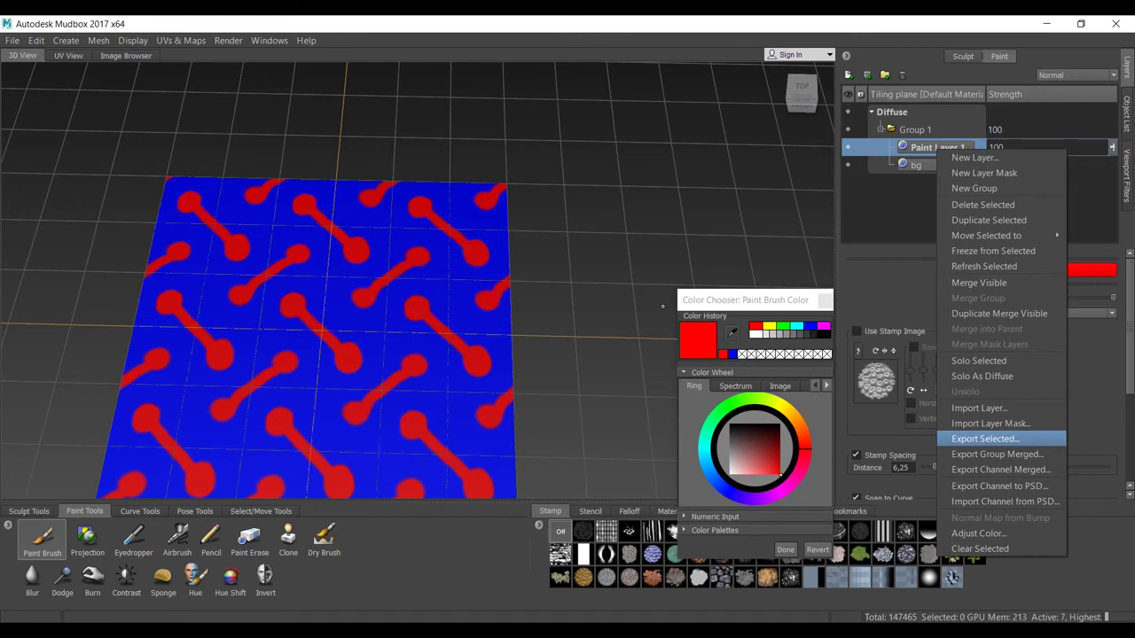
pyautogui.click(984, 439)
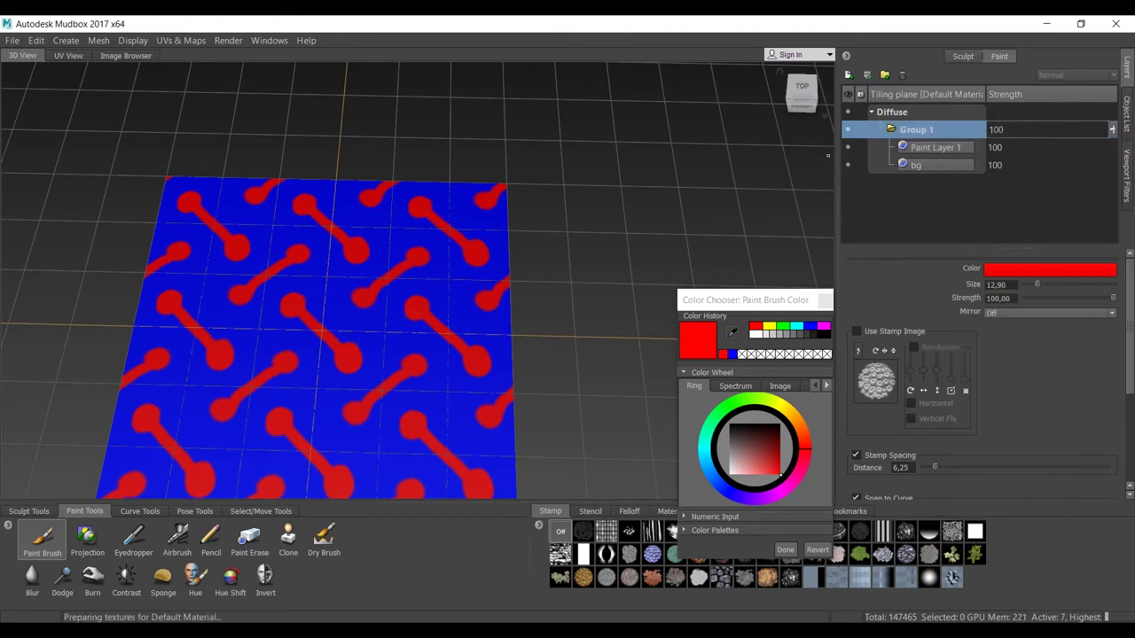
pyautogui.rightClick(938, 132)
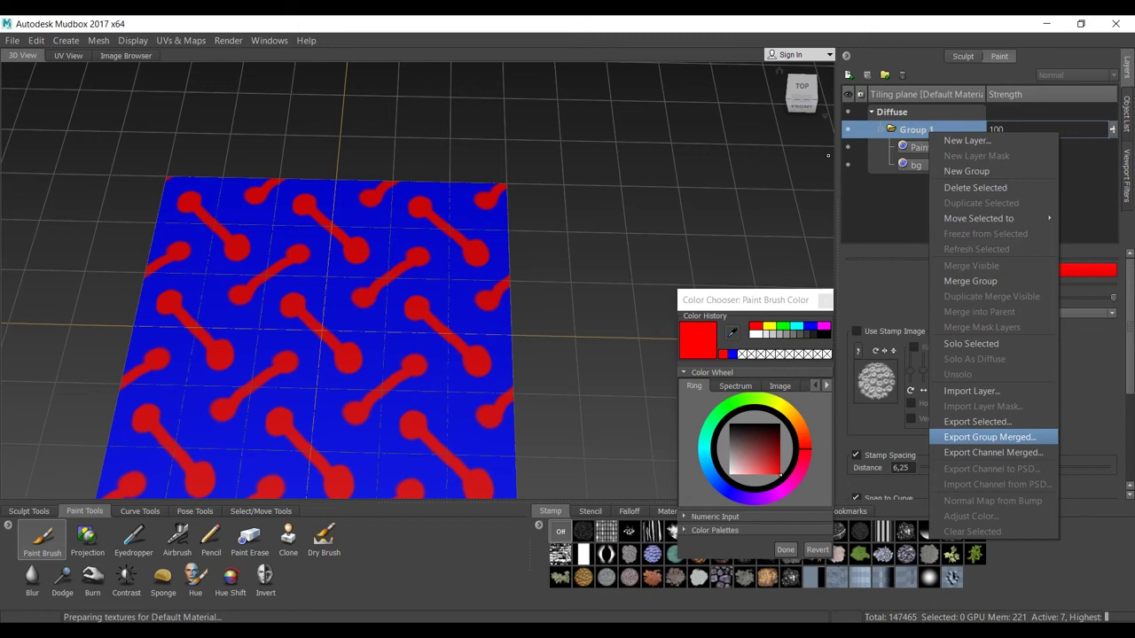
pyautogui.click(989, 437)
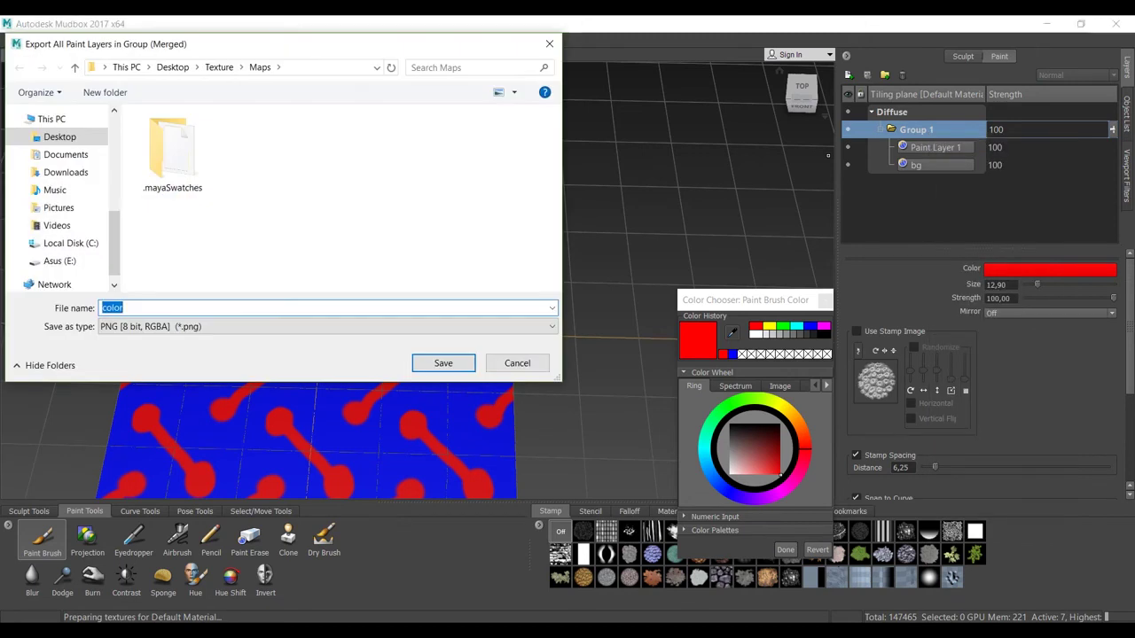
pyautogui.click(328, 326)
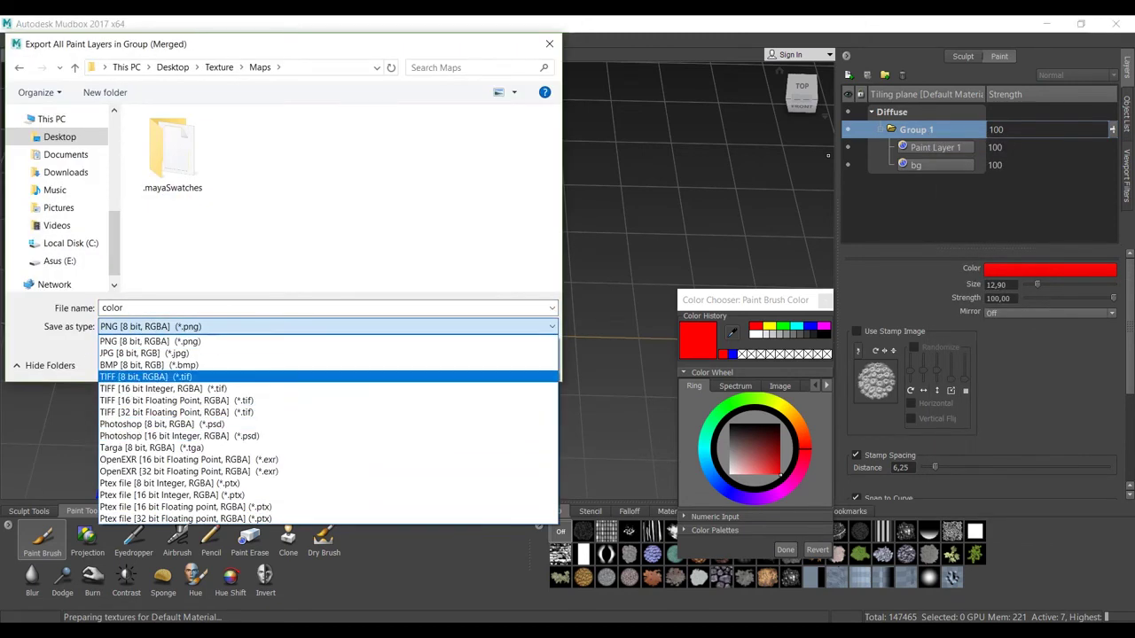
pyautogui.click(146, 377)
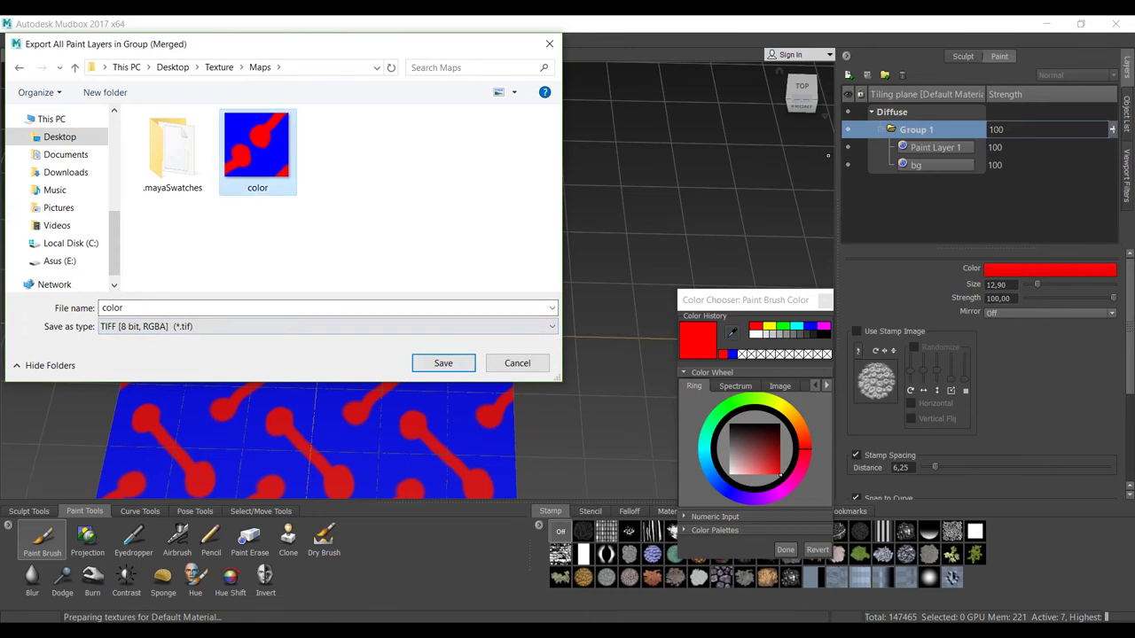
pyautogui.click(444, 363)
pyautogui.click(603, 328)
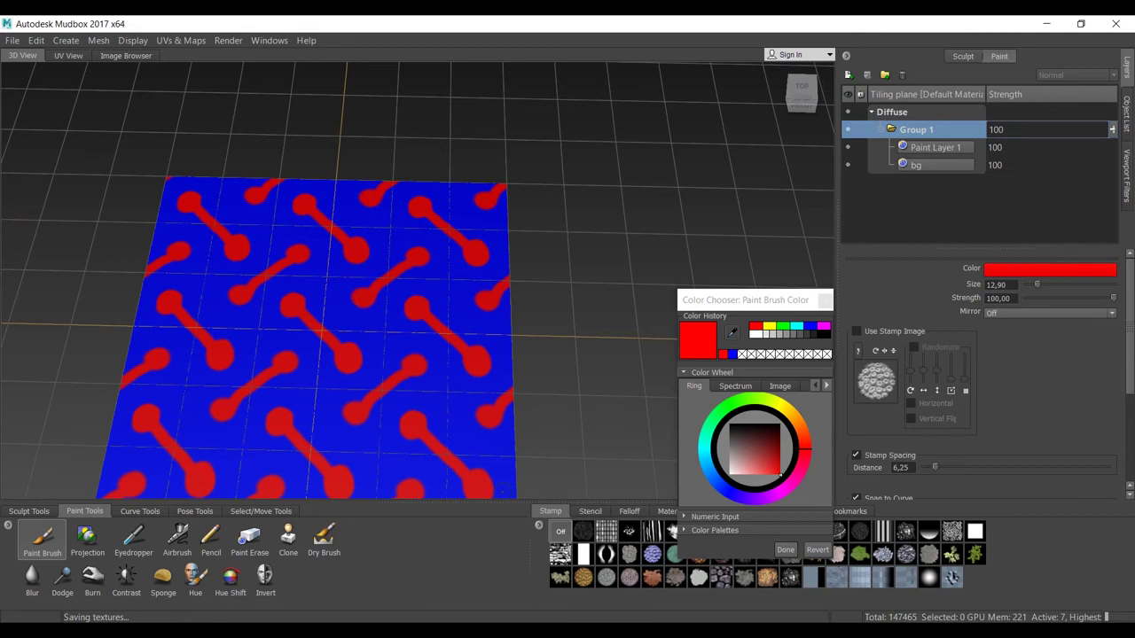
# Switch to Maya, select the plane and connect a File texture to the Color of its lambert1 material
pyautogui.click(472, 631)
pyautogui.click(551, 575)
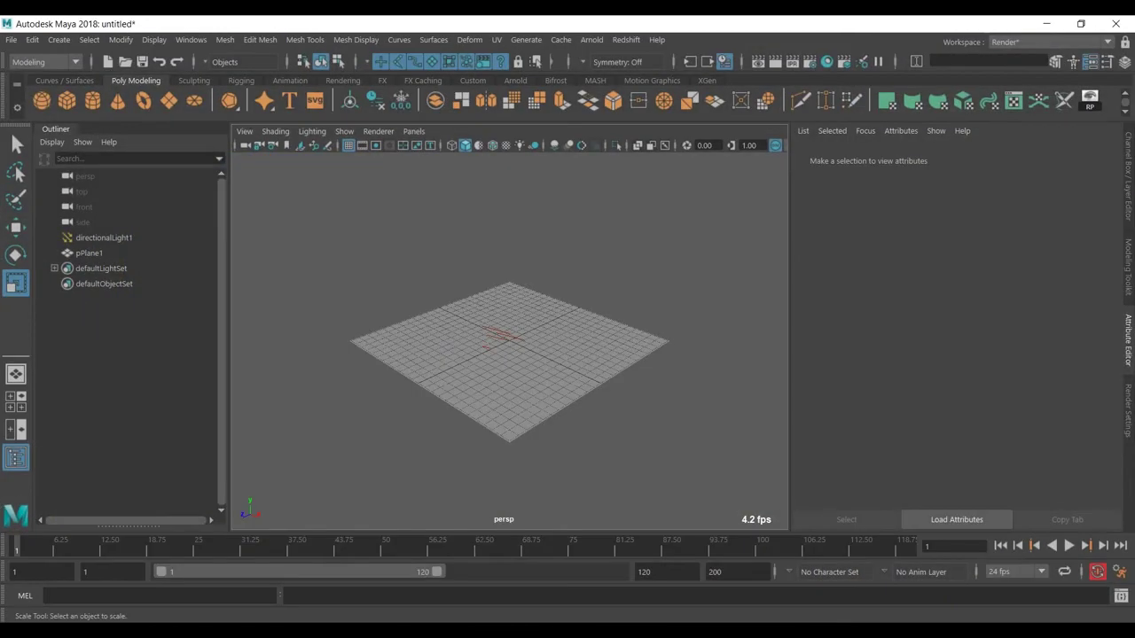
pyautogui.scroll(2, 509, 355)
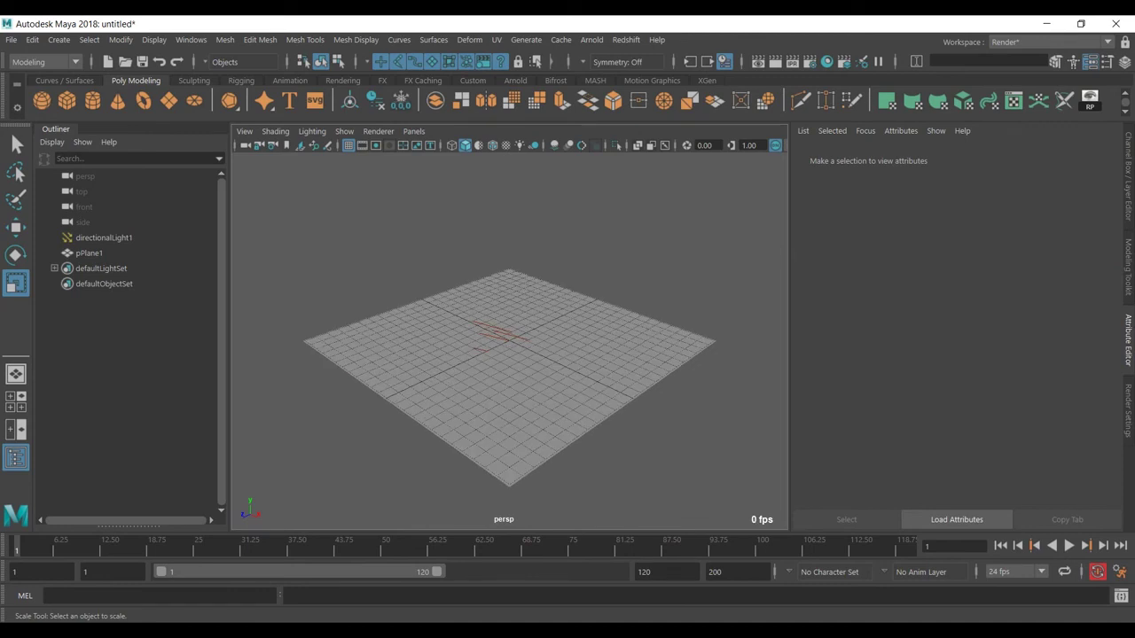
pyautogui.click(509, 381)
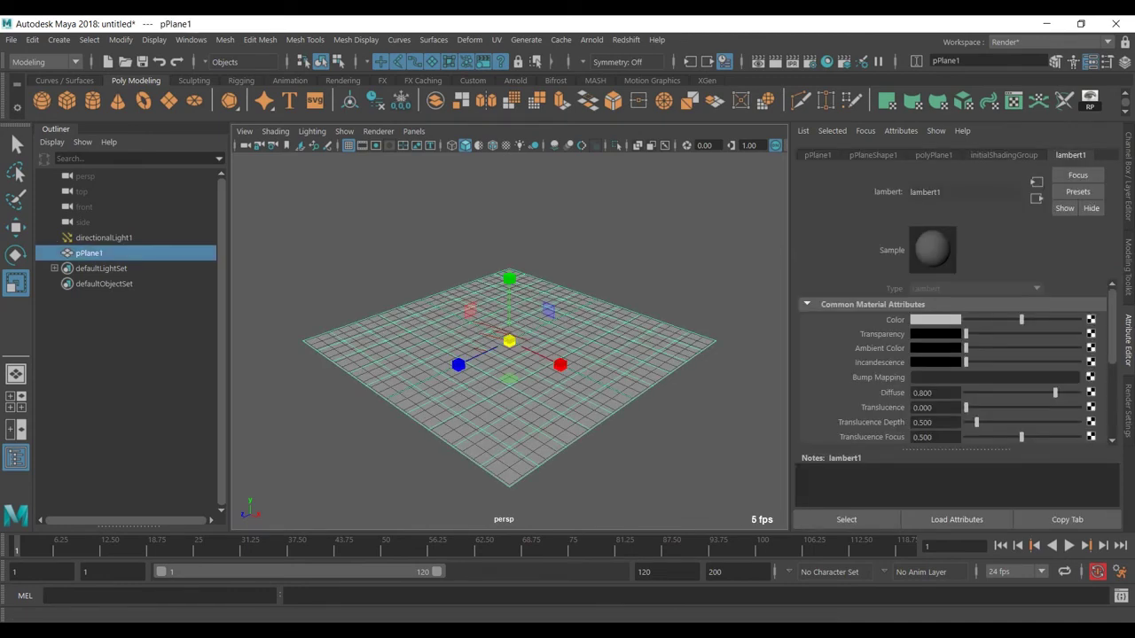
pyautogui.click(1091, 320)
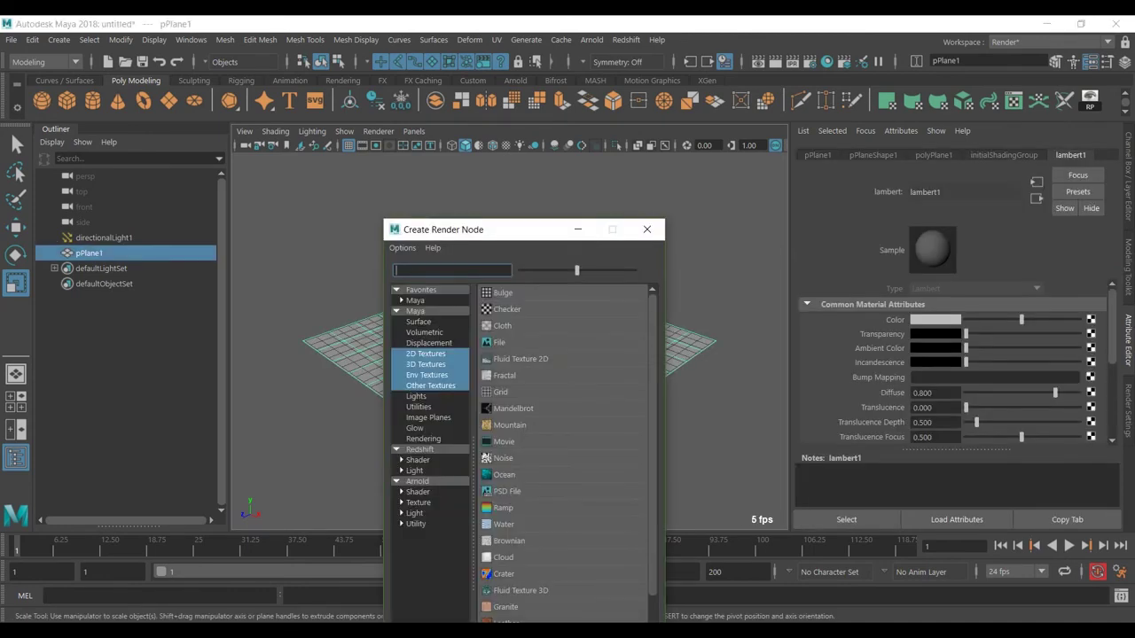
pyautogui.click(499, 343)
# Load color.tif from Desktop\Texture\Maps into the file texture and turn on textured display in the viewport
pyautogui.click(1095, 353)
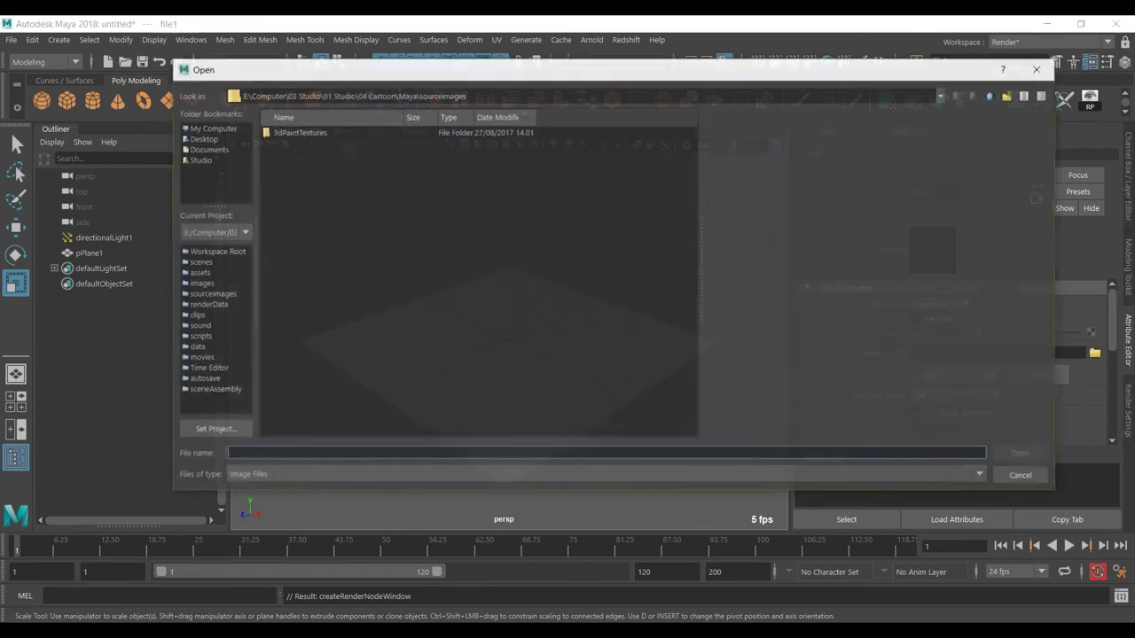
pyautogui.click(202, 139)
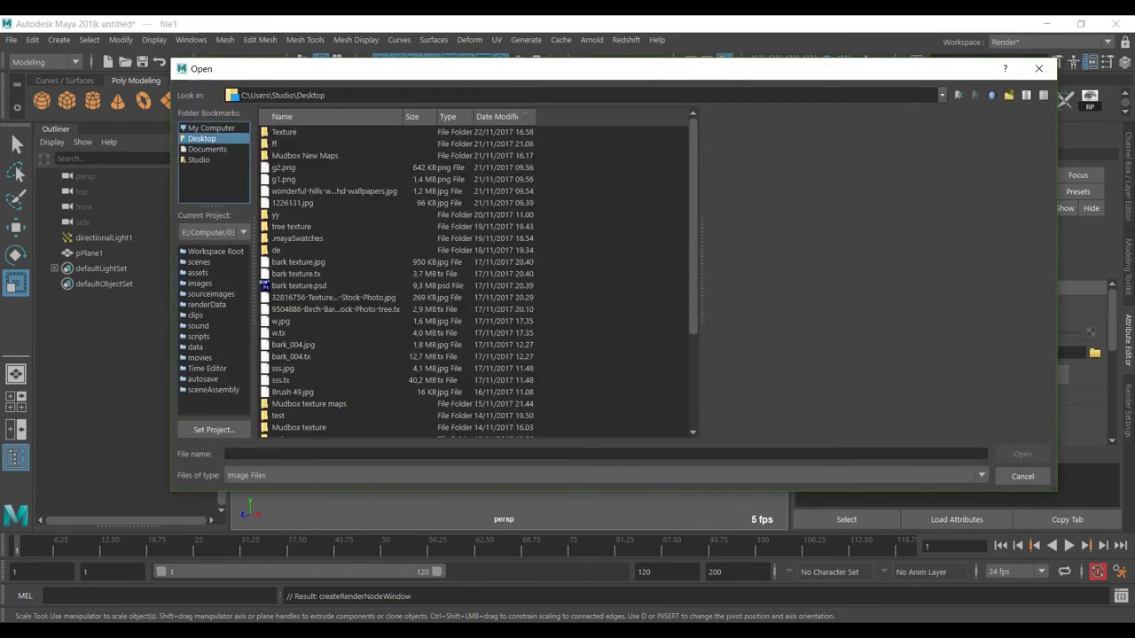
pyautogui.doubleClick(284, 132)
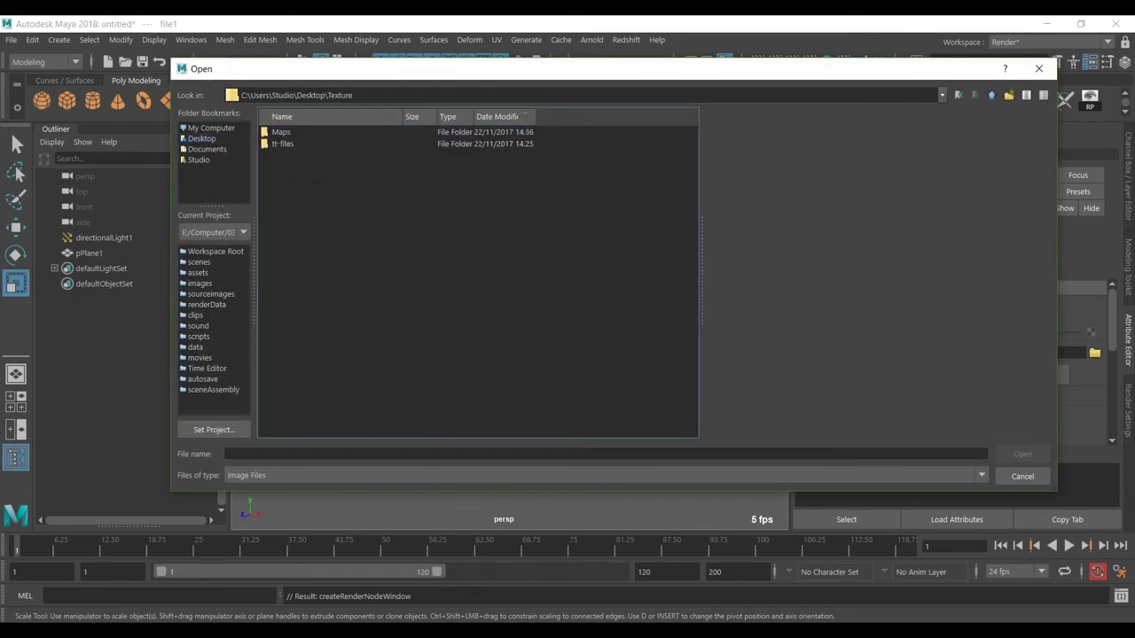
pyautogui.doubleClick(281, 132)
pyautogui.doubleClick(284, 132)
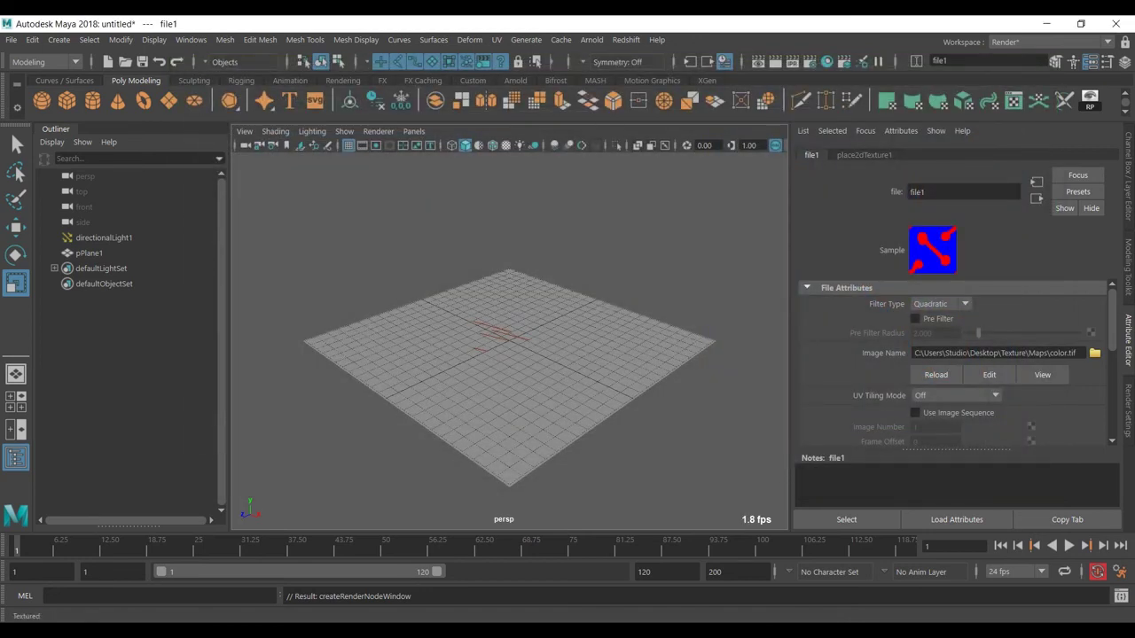
pyautogui.press('6')
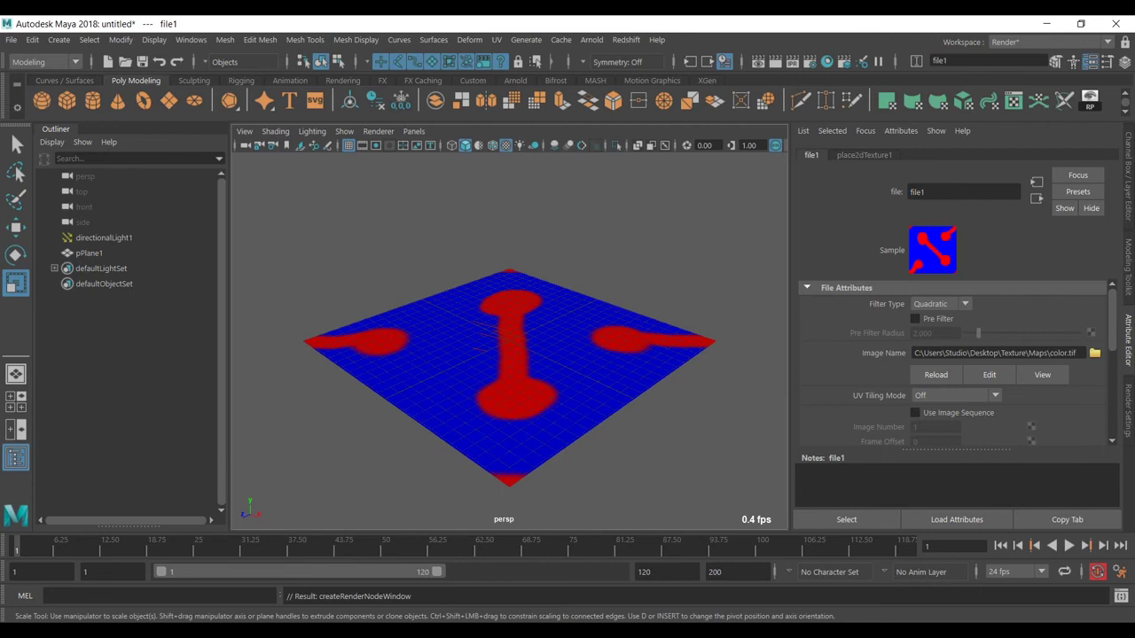
# Set Repeat UV of the texture's 2D placement to 5 and 5, and view the tiled pattern on the plane
pyautogui.keyDown('alt'); pyautogui.moveTo(496, 319); pyautogui.dragTo(549, 421); pyautogui.keyUp('alt')
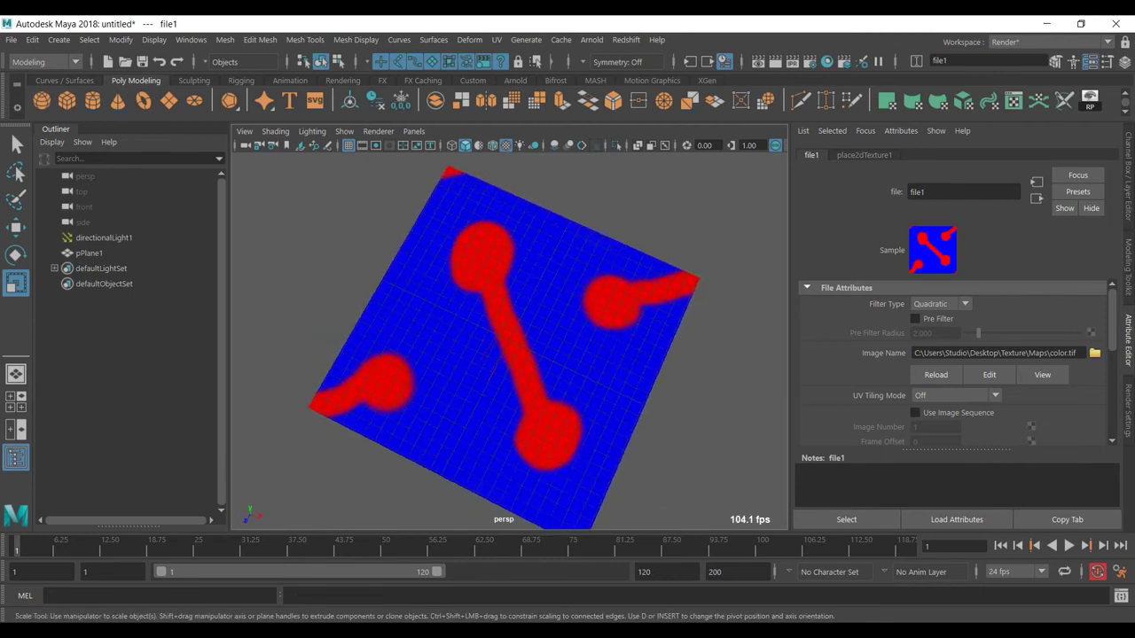
pyautogui.keyDown('alt'); pyautogui.moveTo(550, 422); pyautogui.dragTo(526, 393, button='middle'); pyautogui.keyUp('alt')
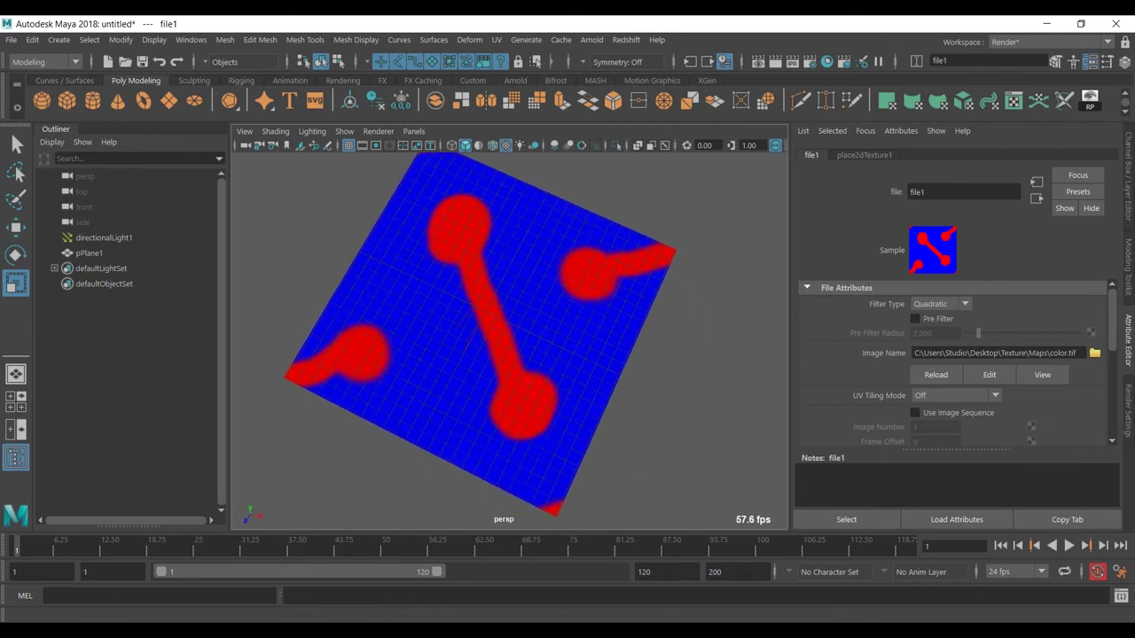
pyautogui.click(864, 155)
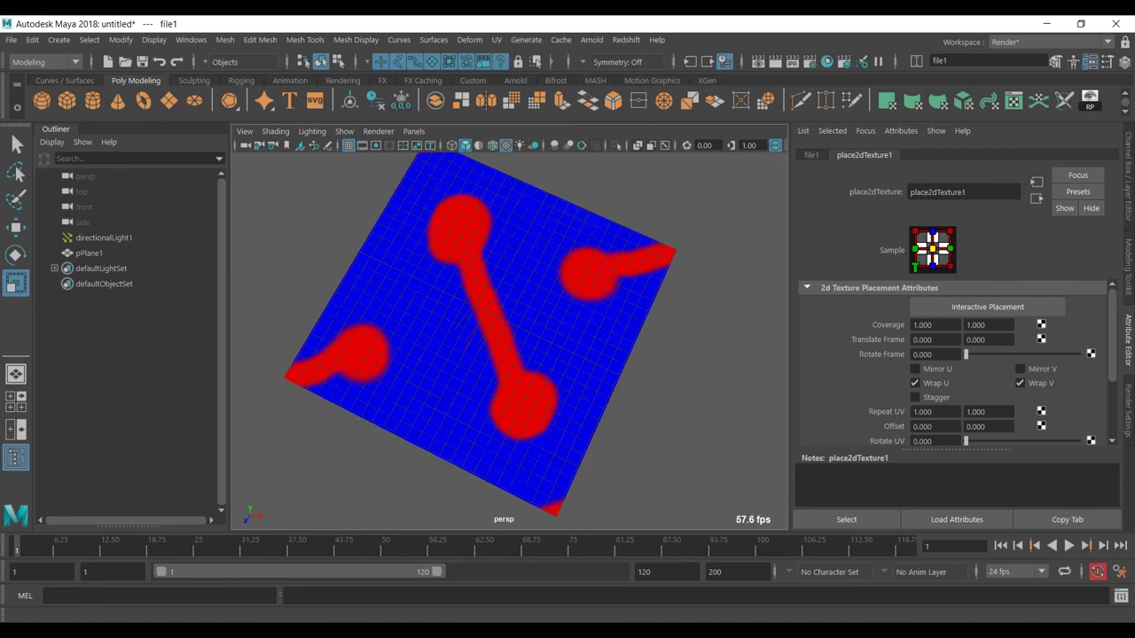
pyautogui.moveTo(945, 413); pyautogui.dragTo(894, 412)
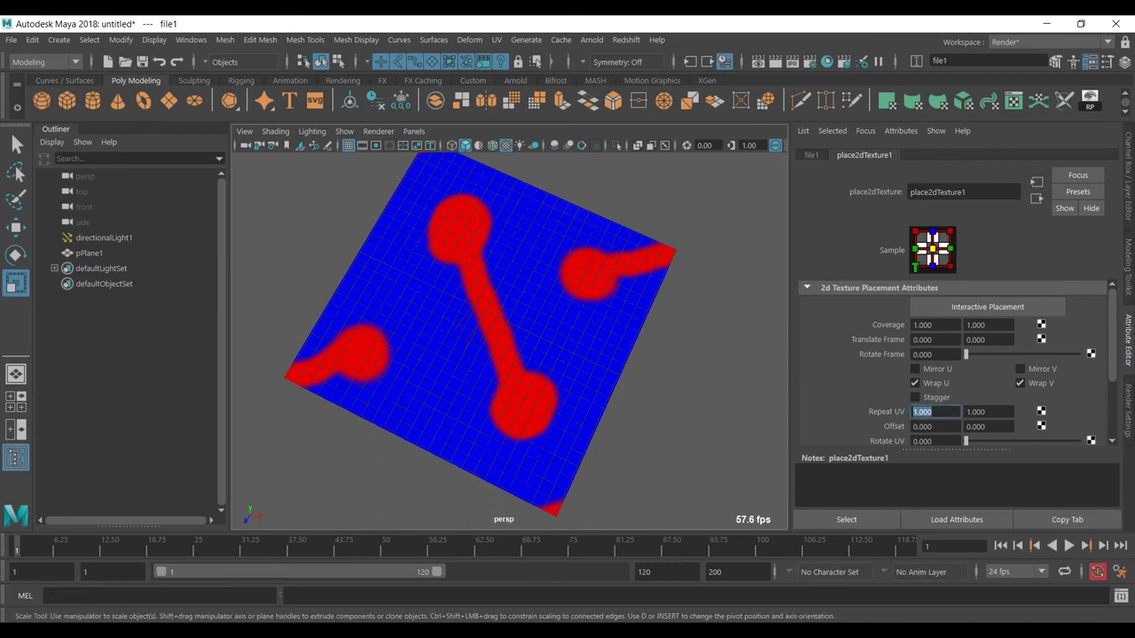
pyautogui.write('5')
pyautogui.press('Tab')
pyautogui.write('5')
pyautogui.press('Return')
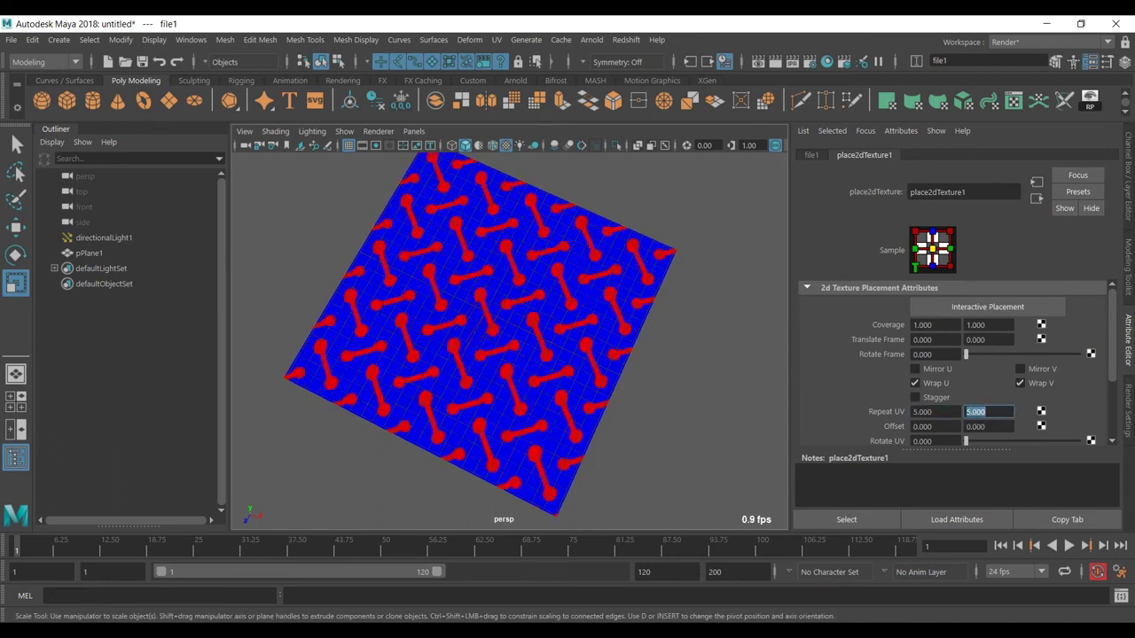
pyautogui.scroll(2, 497, 346)
pyautogui.keyDown('alt'); pyautogui.moveTo(479, 354); pyautogui.dragTo(548, 276); pyautogui.keyUp('alt')
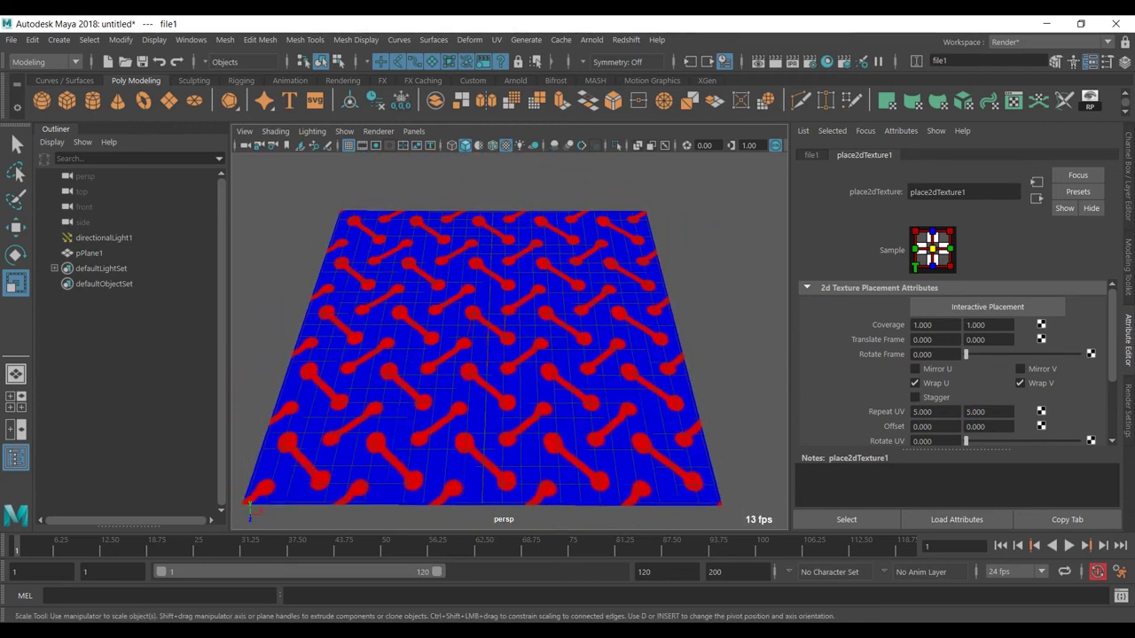